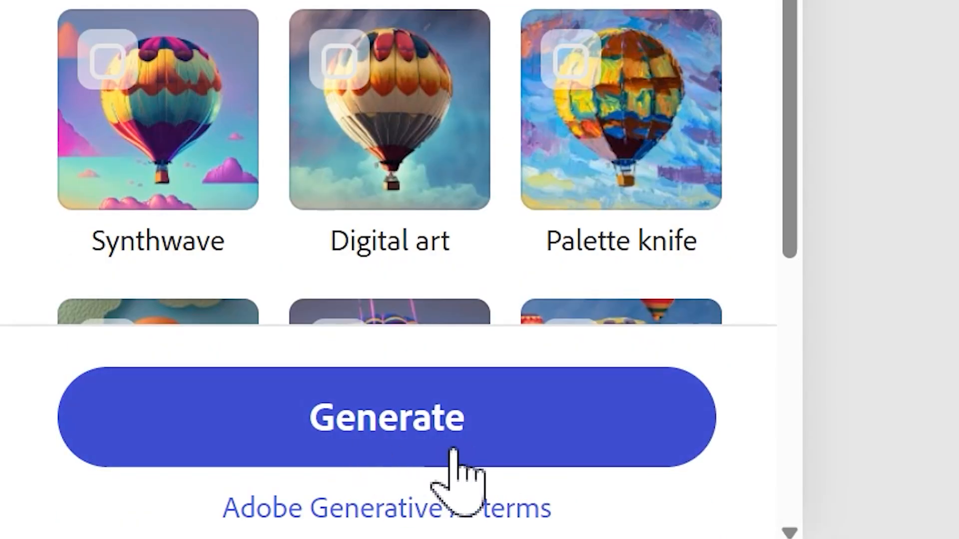
Generate the Union Jack art images and use the fourth result on the page.
click(436, 430)
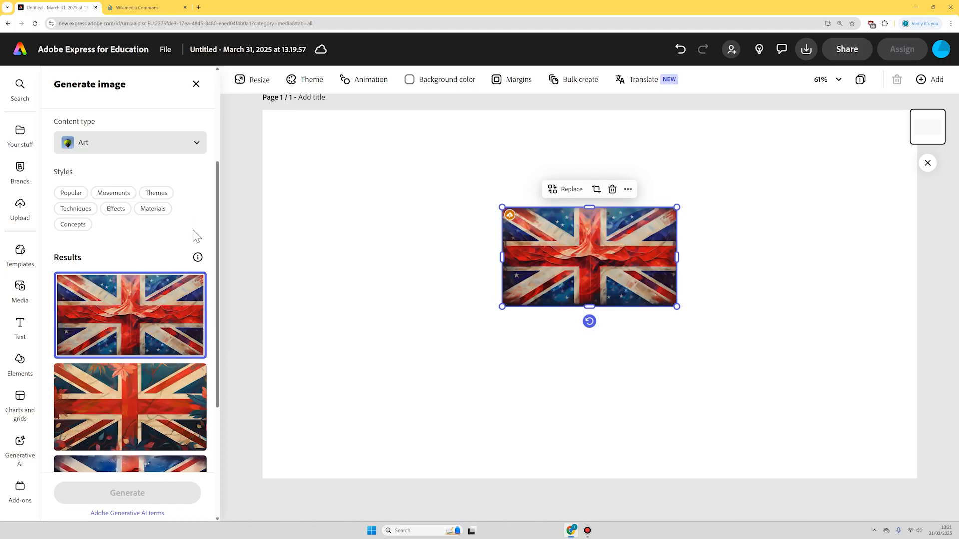
scroll(195, 236, down, 3)
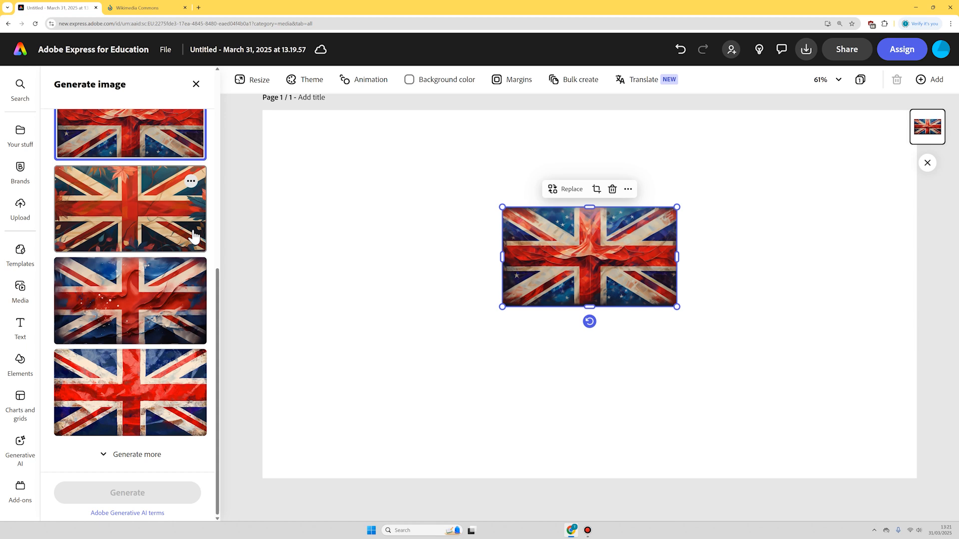
click(107, 406)
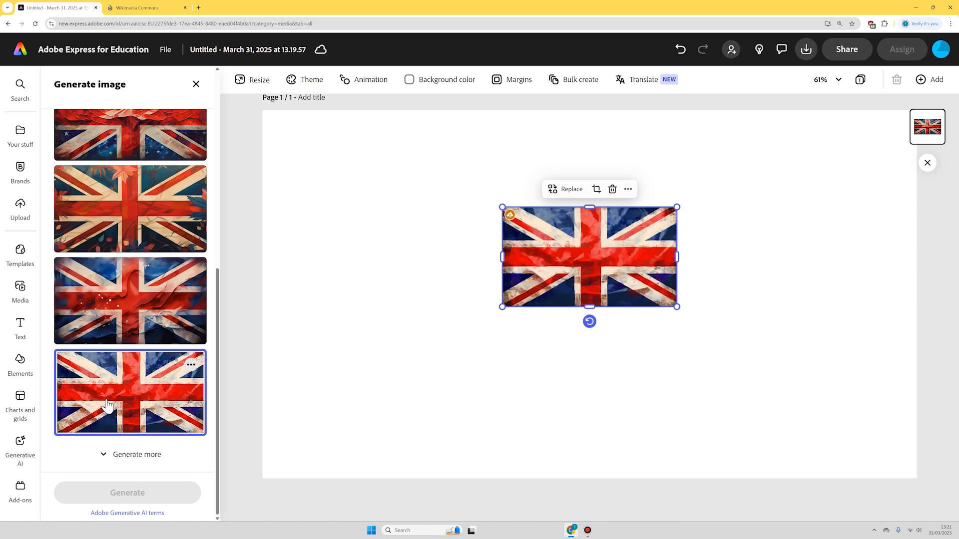
Close the image generator and set the generated flag image as the page background.
click(198, 85)
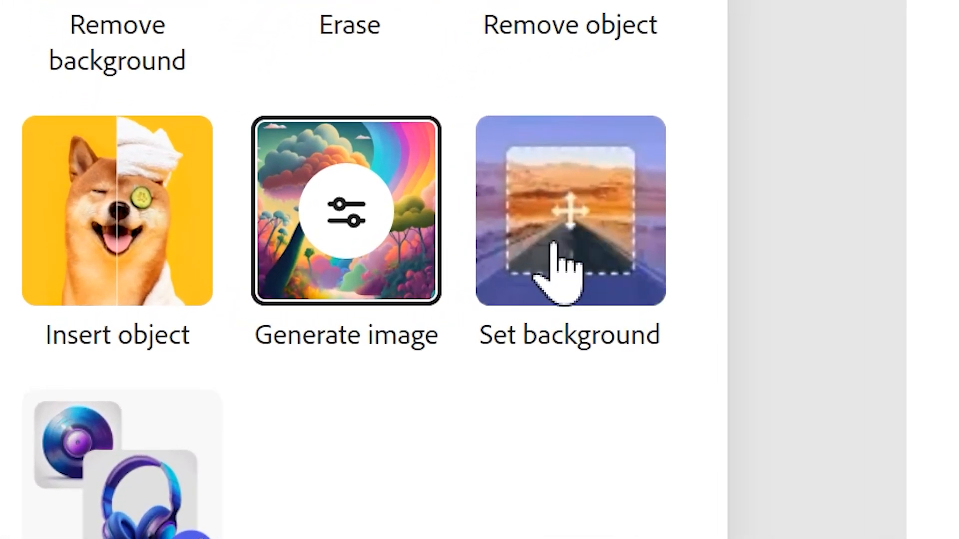
click(547, 197)
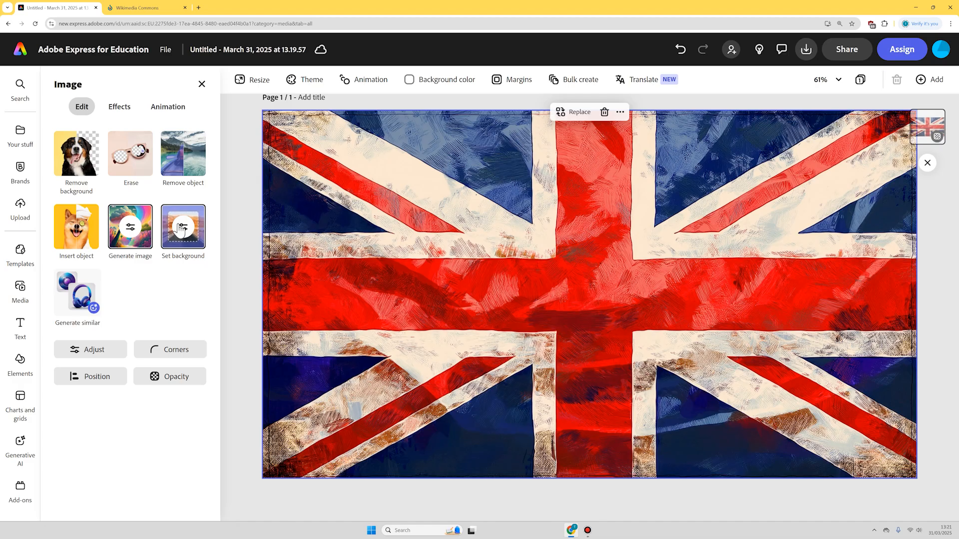
click(248, 206)
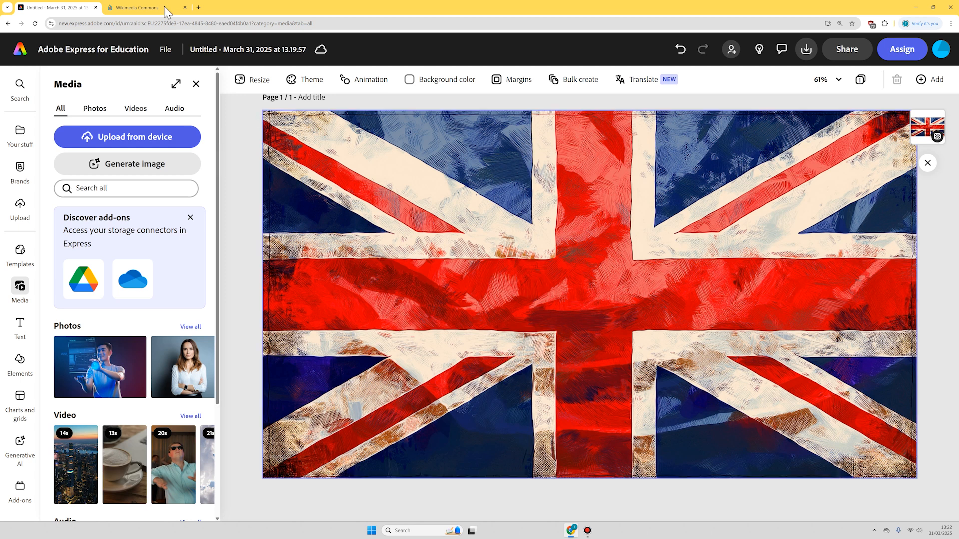
Switch to Wikimedia Commons and search its media for "ww2".
click(136, 6)
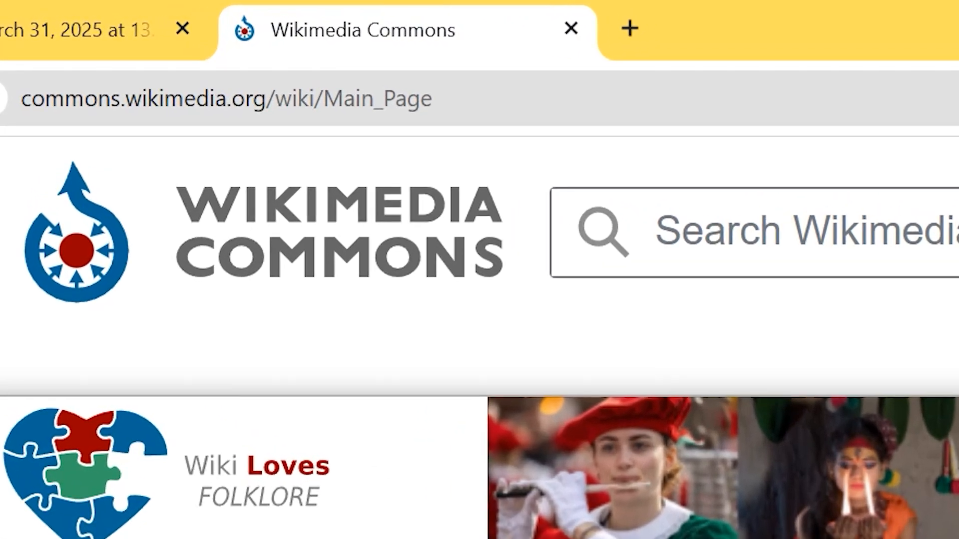
click(799, 232)
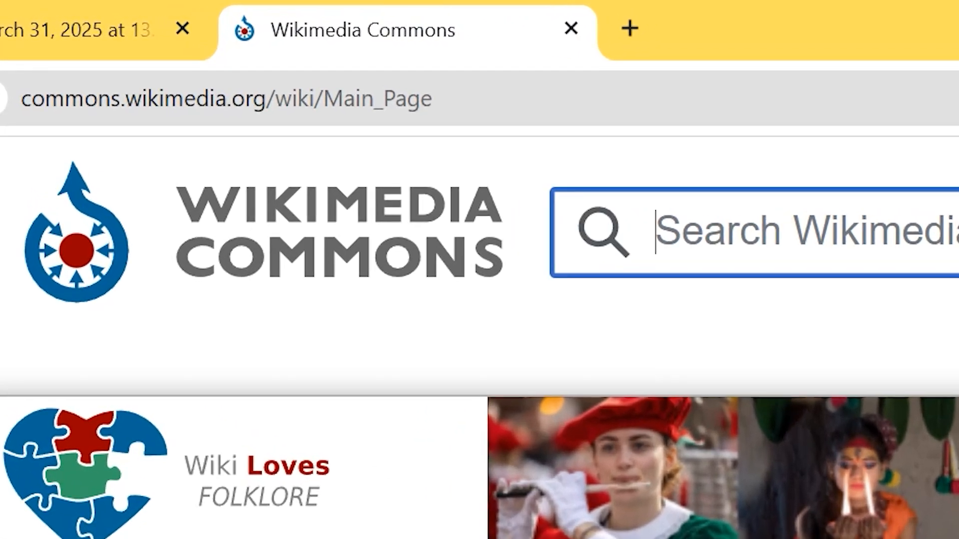
text(ww2)
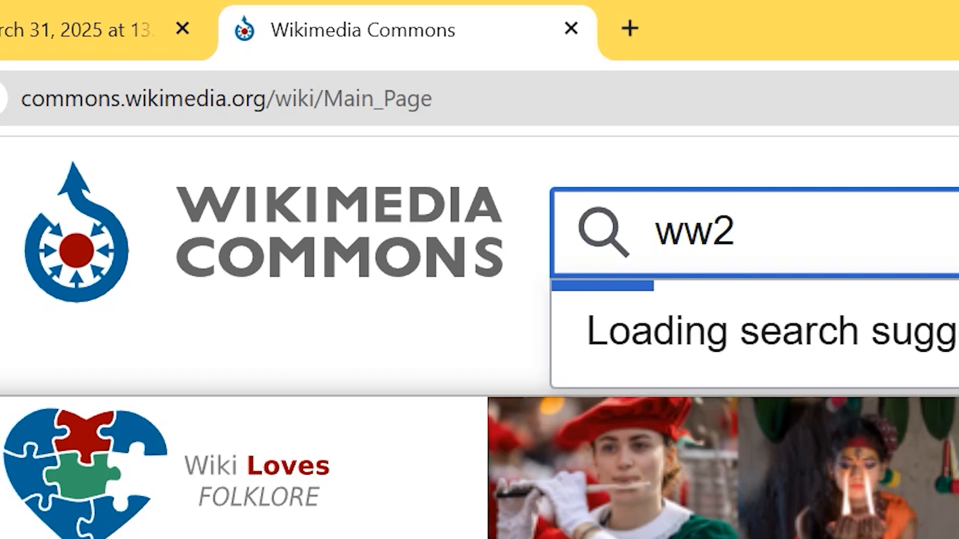
key(Return)
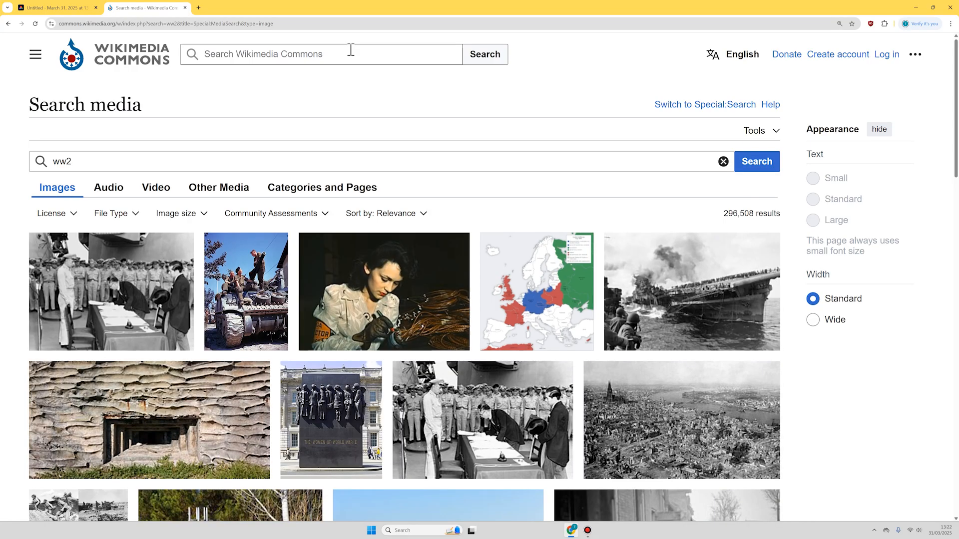
Find the black-and-white photo of the flying Bristol Blenheim in the results, open its preview and copy the image.
scroll(388, 267, down, 15)
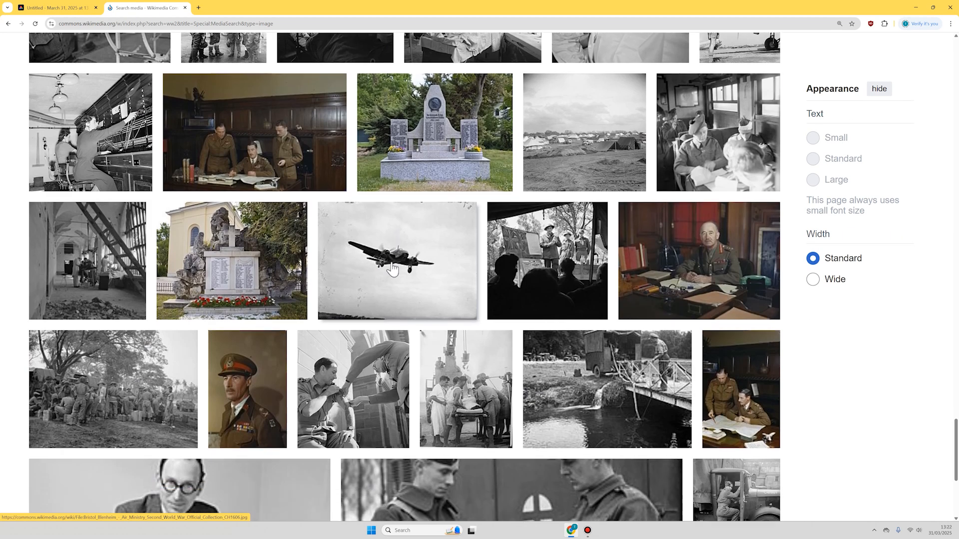
click(389, 256)
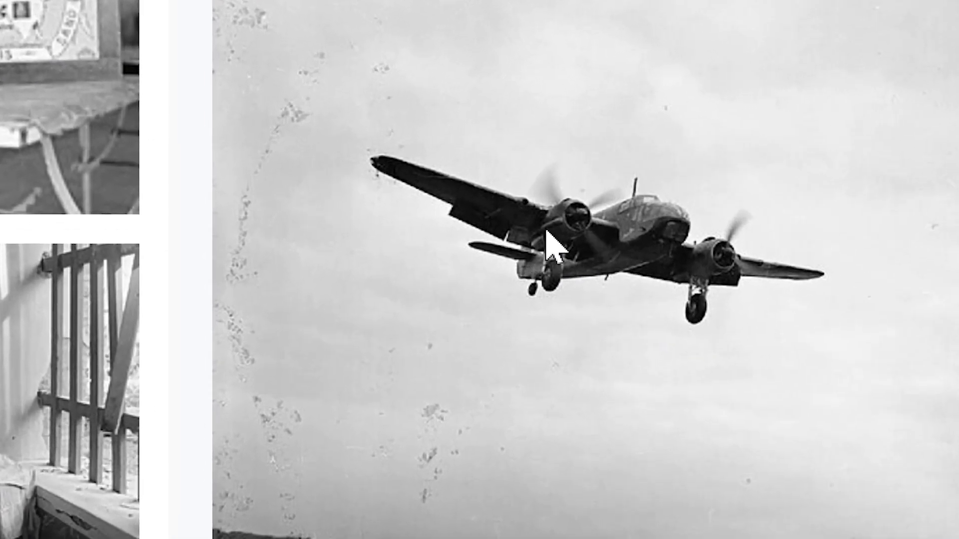
right_click(546, 227)
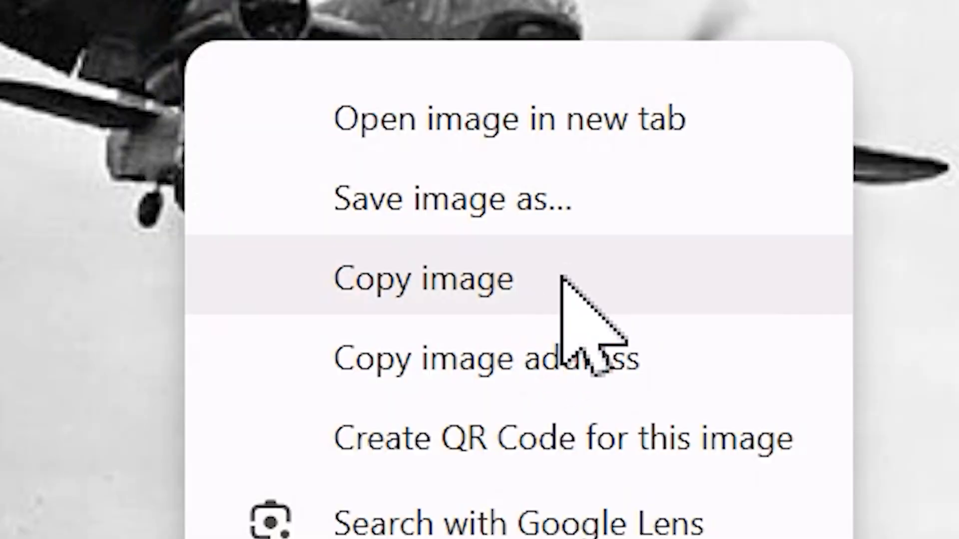
click(552, 284)
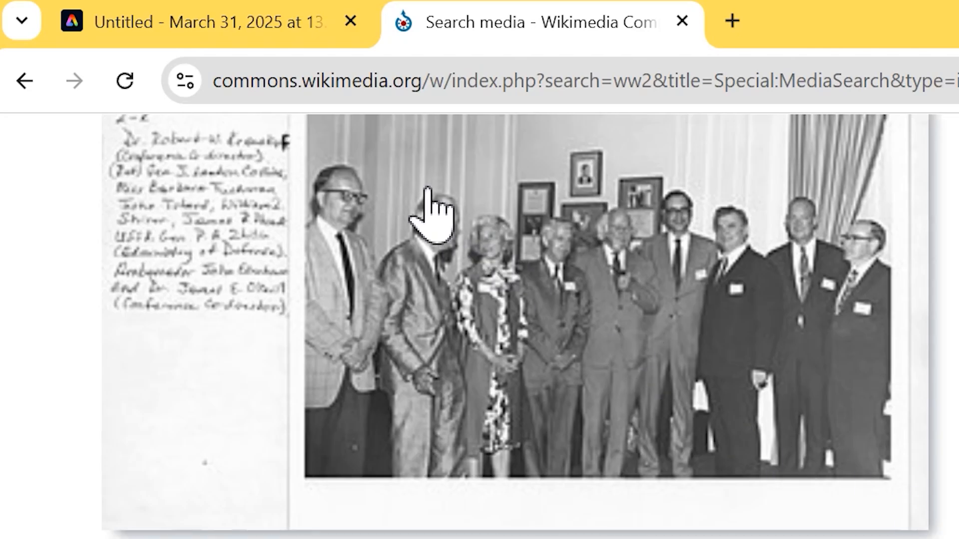
Switch back to Adobe Express, paste the aircraft photo onto the flag page and remove the photo's background.
click(198, 18)
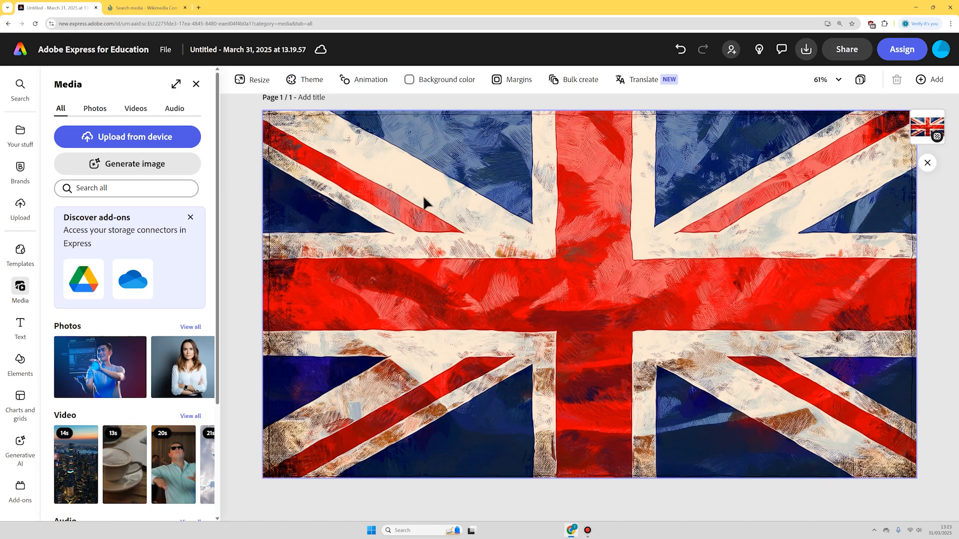
right_click(576, 278)
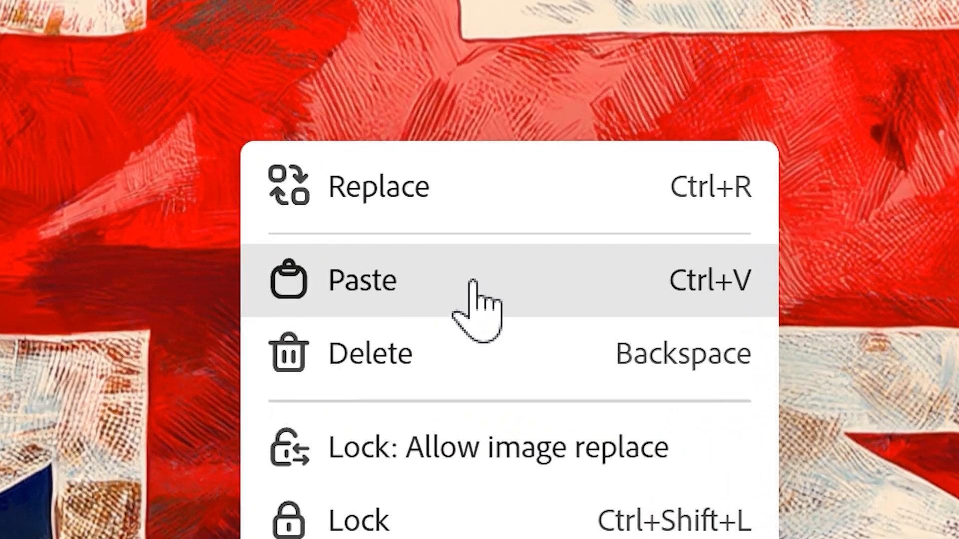
click(473, 282)
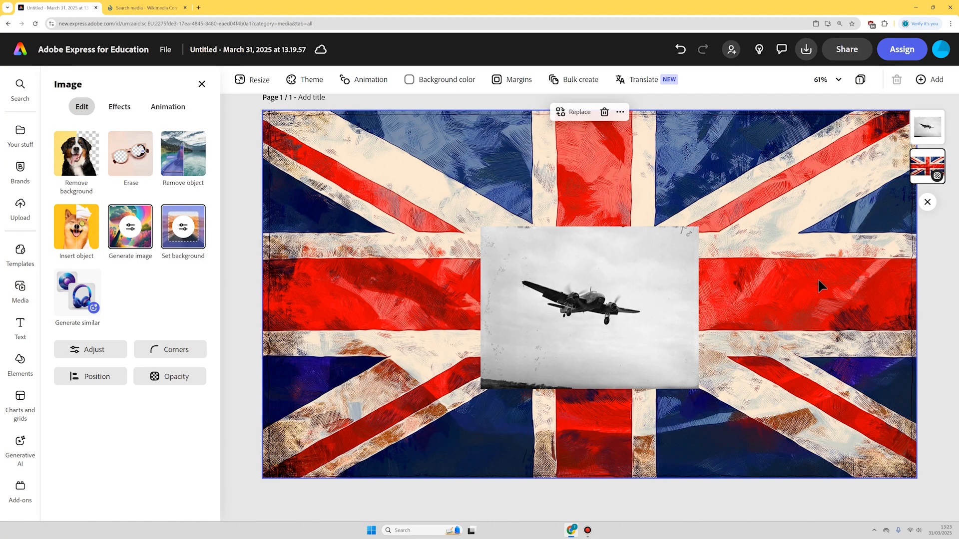
click(601, 344)
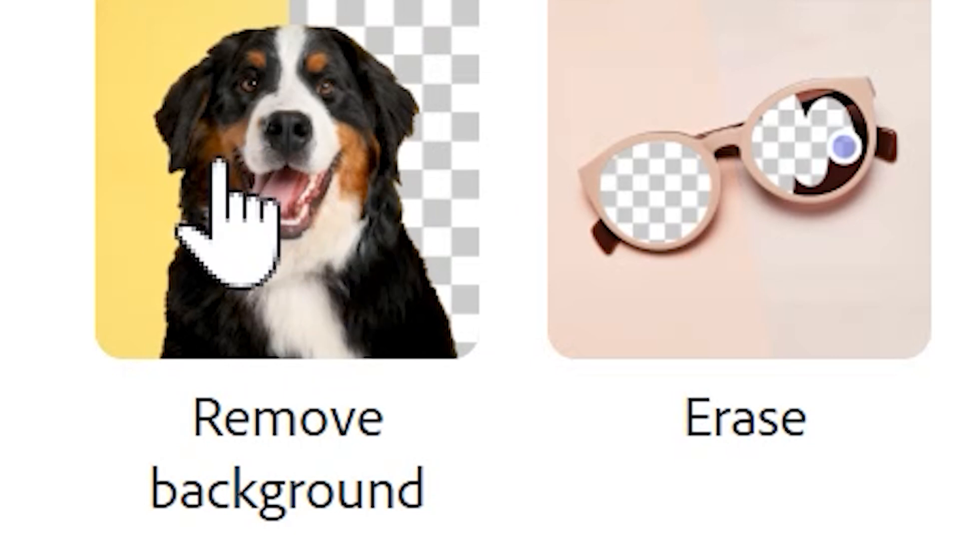
click(301, 165)
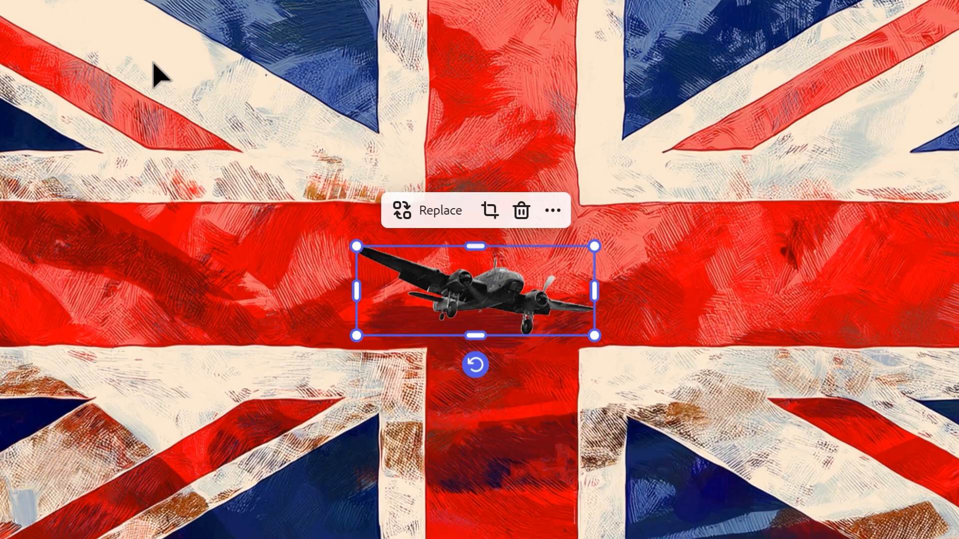
Enlarge the aircraft cut-out and place it in the upper right part of the flag page.
drag(595, 246, 852, 150)
drag(599, 273, 816, 129)
click(499, 286)
Switch to Wikimedia Commons, return to the start of the results page and search for "ve day".
click(147, 7)
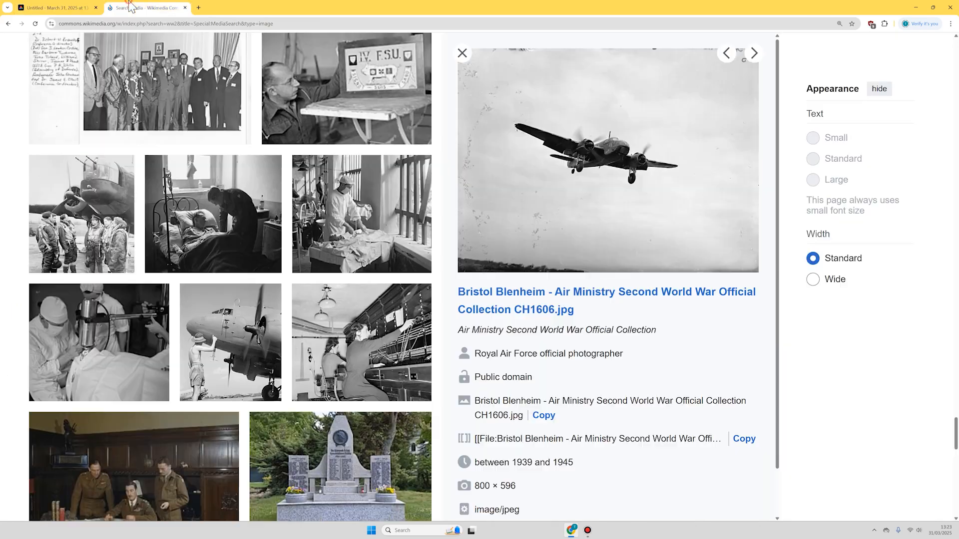
scroll(909, 292, up, 5)
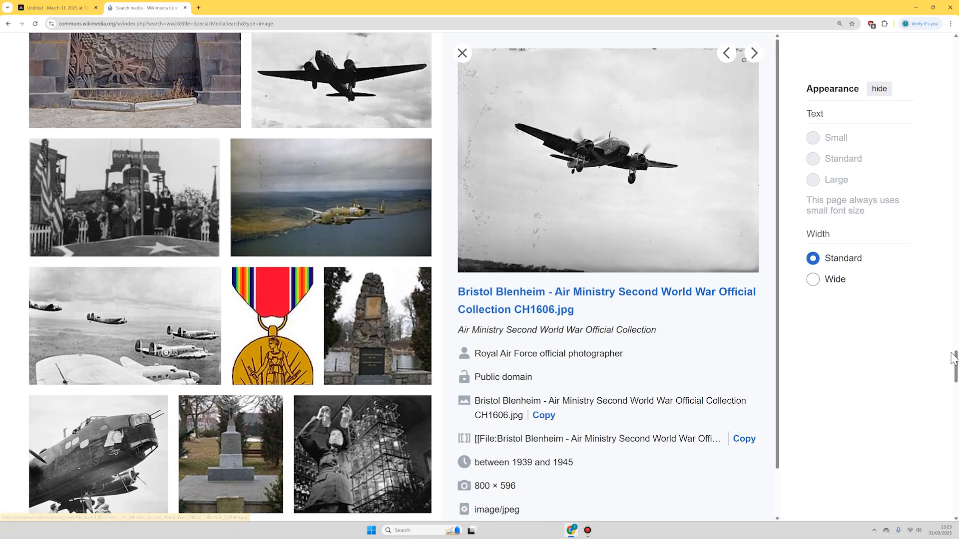
drag(954, 367, 687, 27)
click(380, 54)
text(ve day)
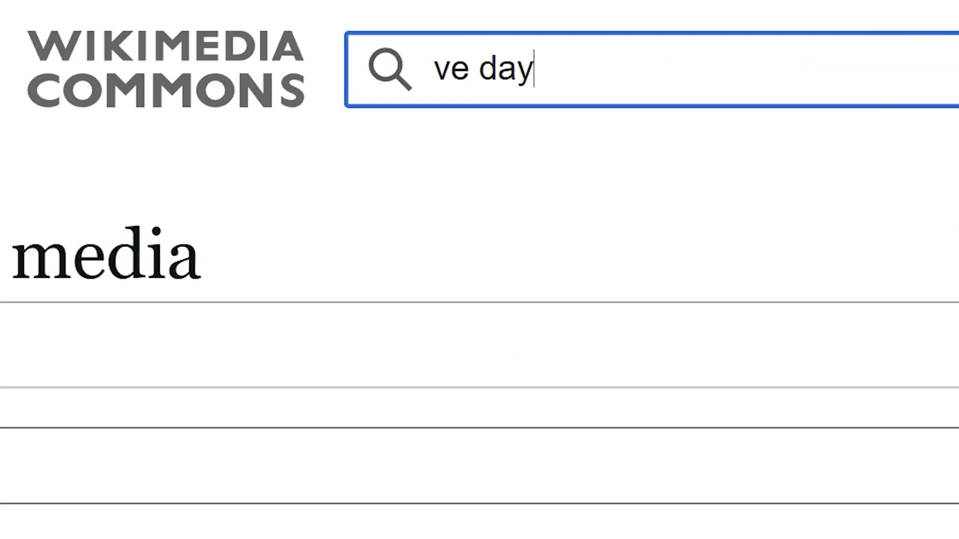
key(Return)
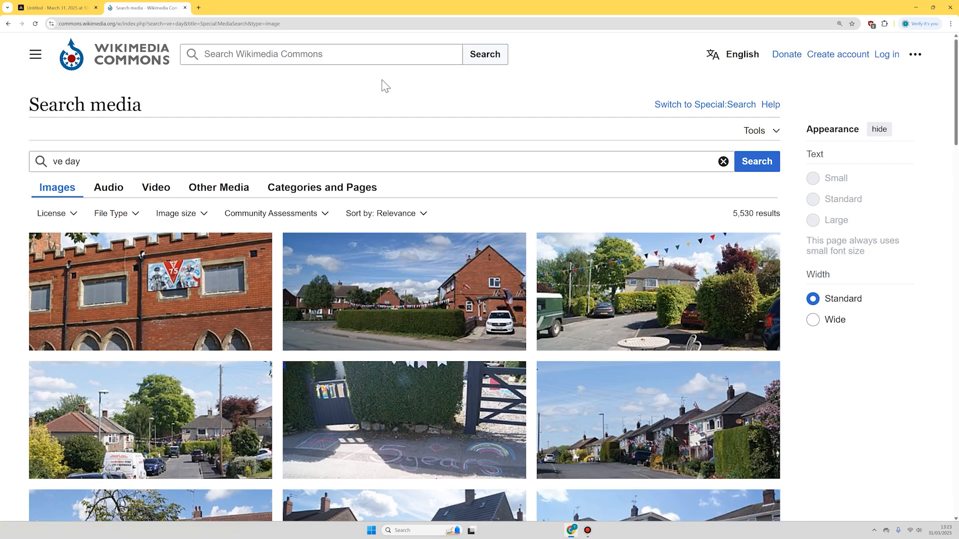
Find the crowd photo "Ve Day Celebrations in London, England, UK, 8 May 1945 D24584.jpg", open its file page and copy the image.
scroll(350, 325, down, 20)
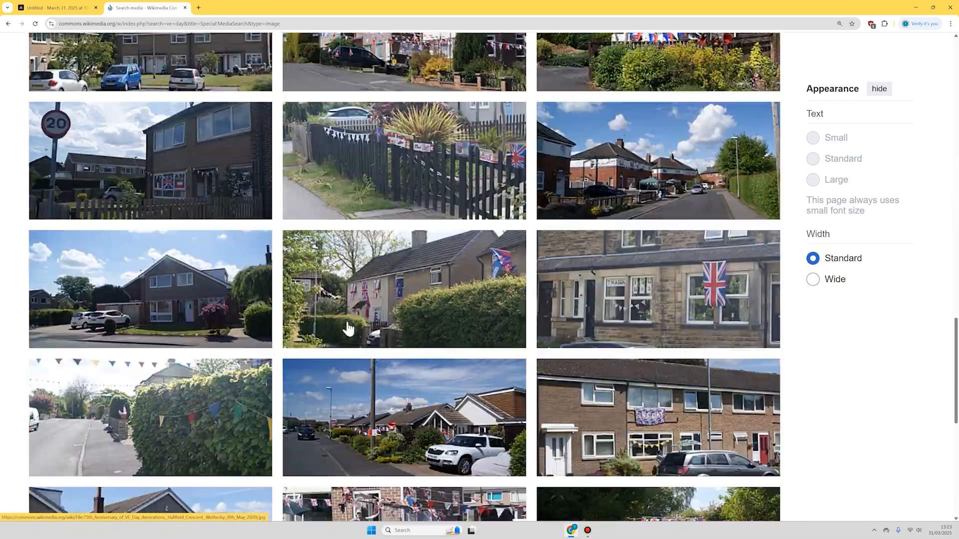
scroll(349, 329, down, 12)
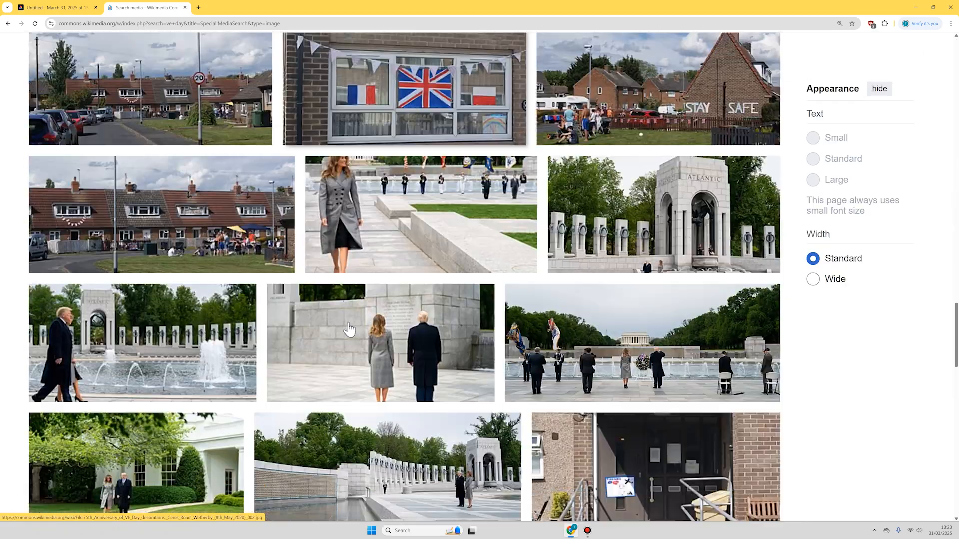
scroll(348, 329, down, 10)
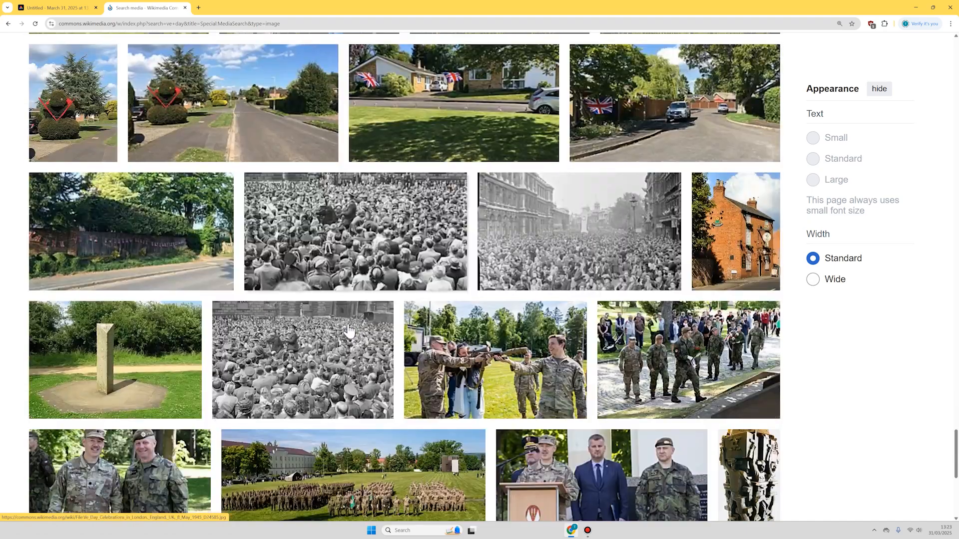
click(375, 232)
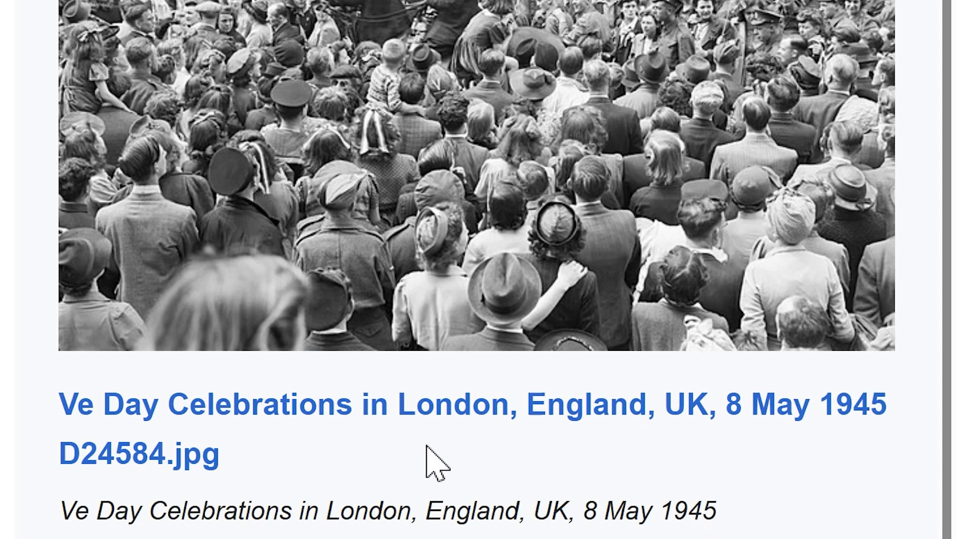
click(458, 402)
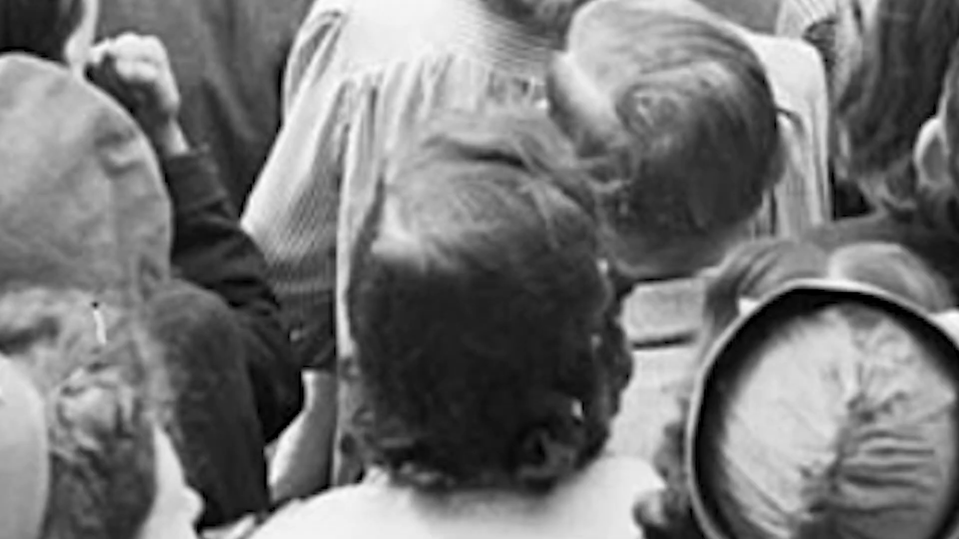
right_click(31, 4)
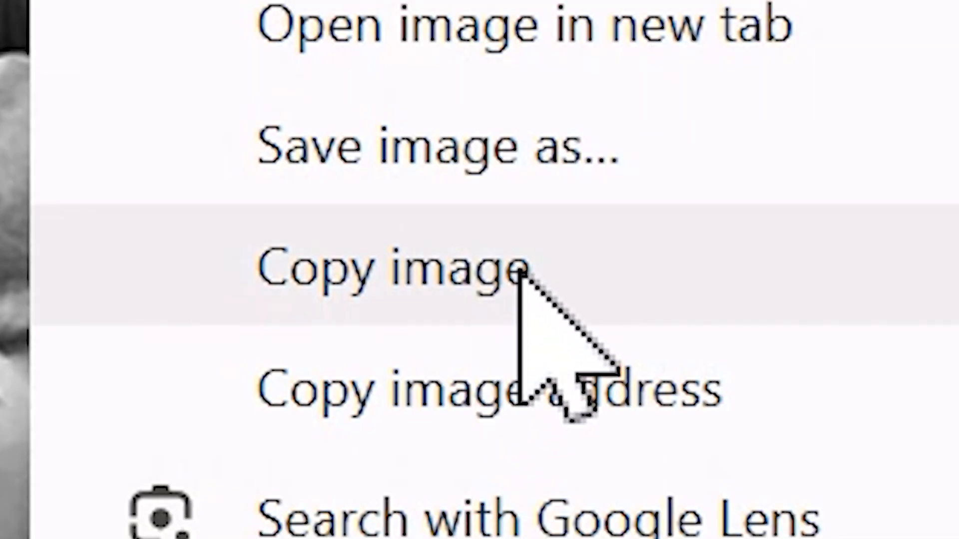
click(520, 274)
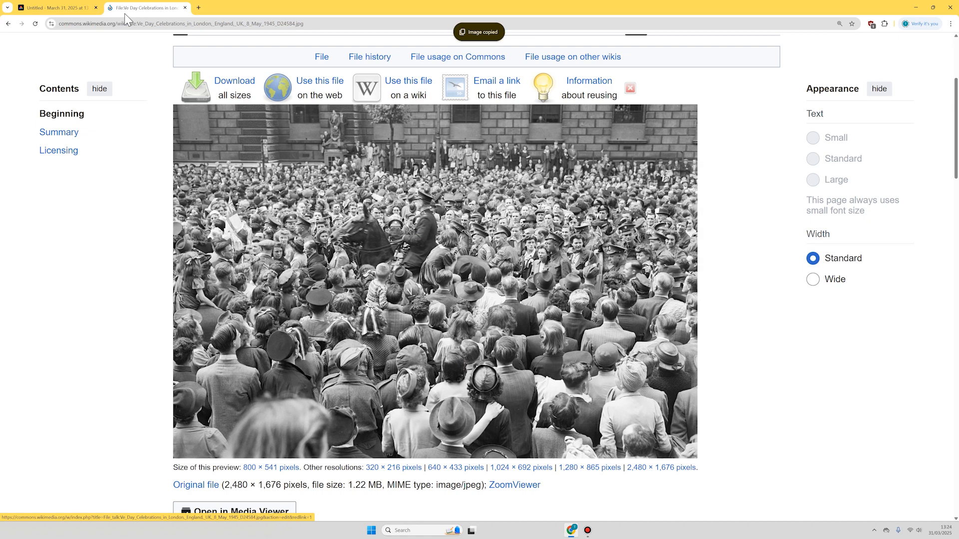
Switch back to Adobe Express and paste the VE Day crowd photo onto the flag page.
click(52, 9)
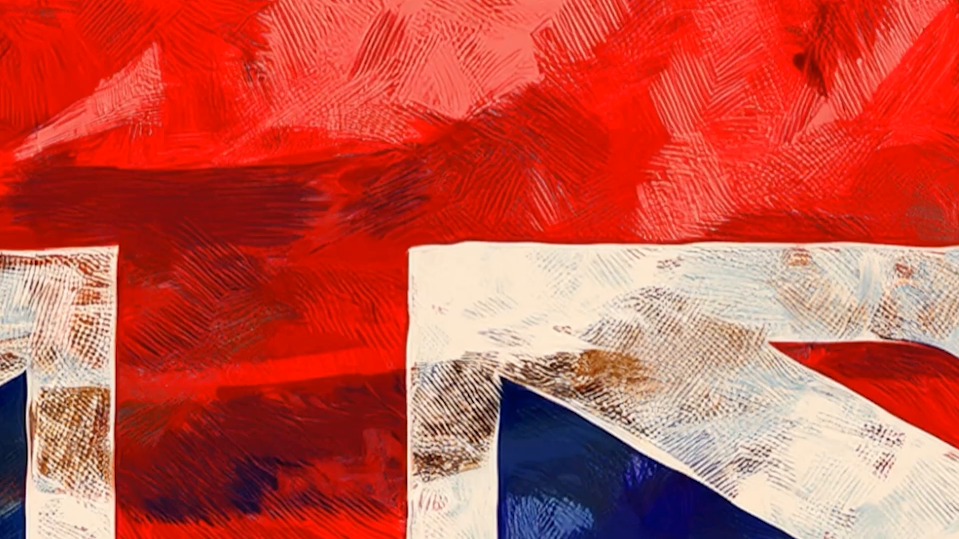
right_click(227, 106)
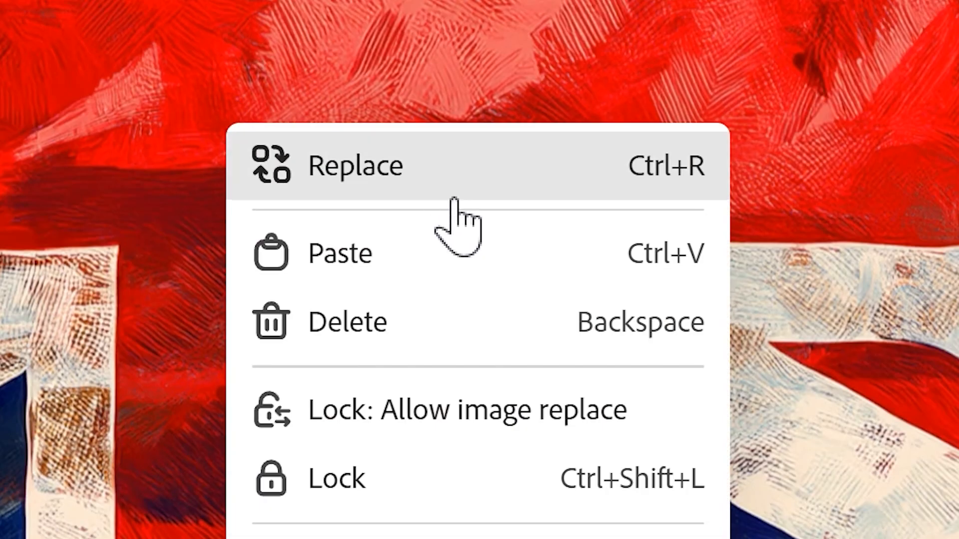
click(441, 257)
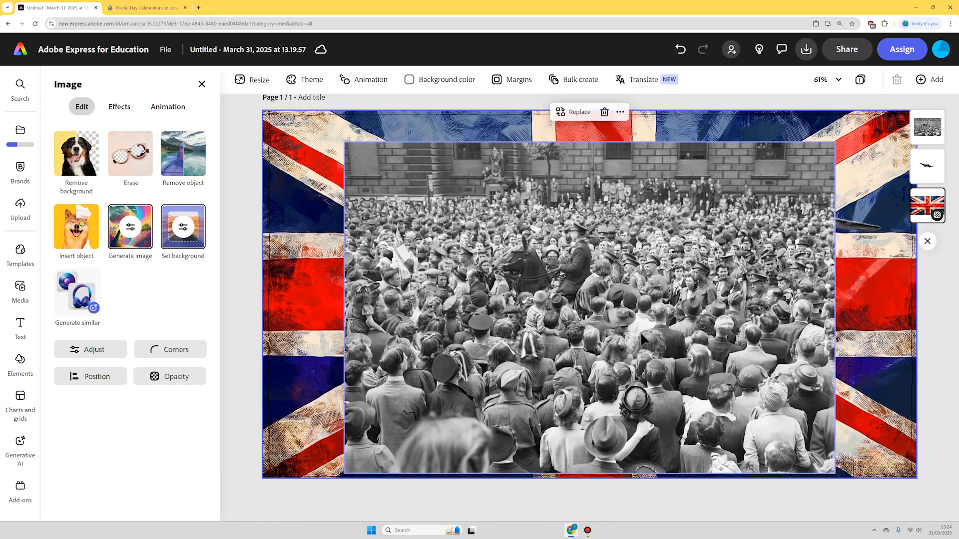
Align the crowd photo with the page's lower left corner and enlarge it to cover the whole page.
drag(570, 339, 486, 344)
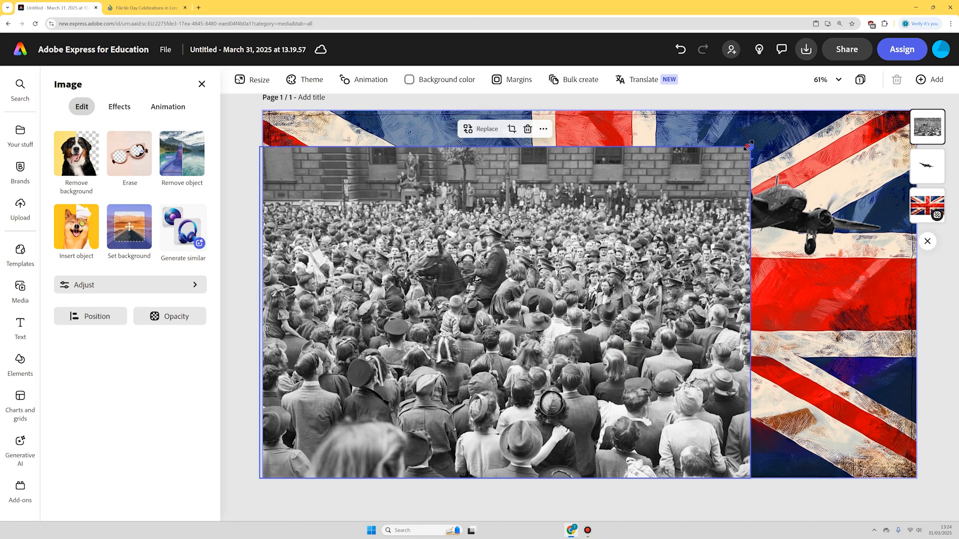
drag(748, 145, 802, 111)
drag(803, 296, 918, 298)
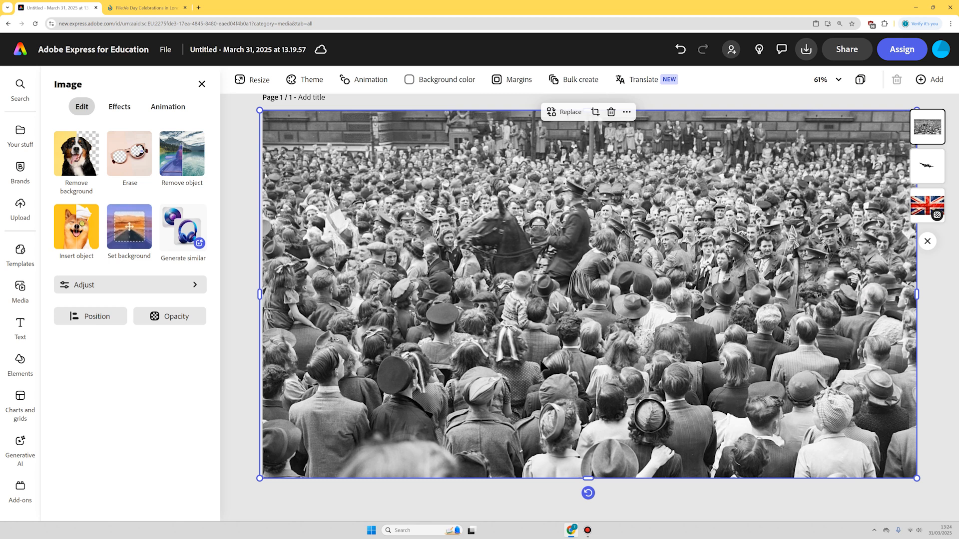
Crop the crowd photo to a narrow strip covering the flag's horizontal red bar and lower its opacity so the red shows through.
drag(588, 478, 594, 332)
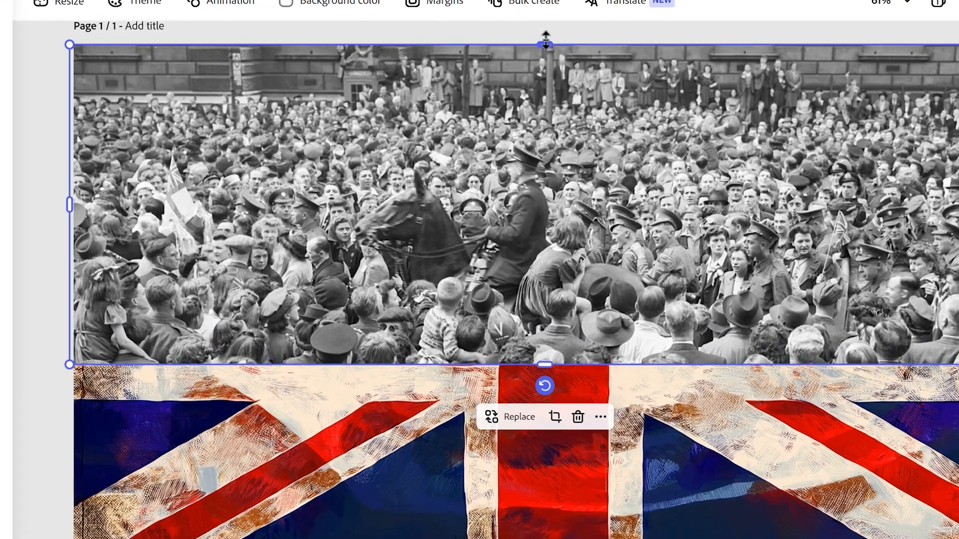
drag(589, 111, 585, 238)
drag(440, 242, 441, 250)
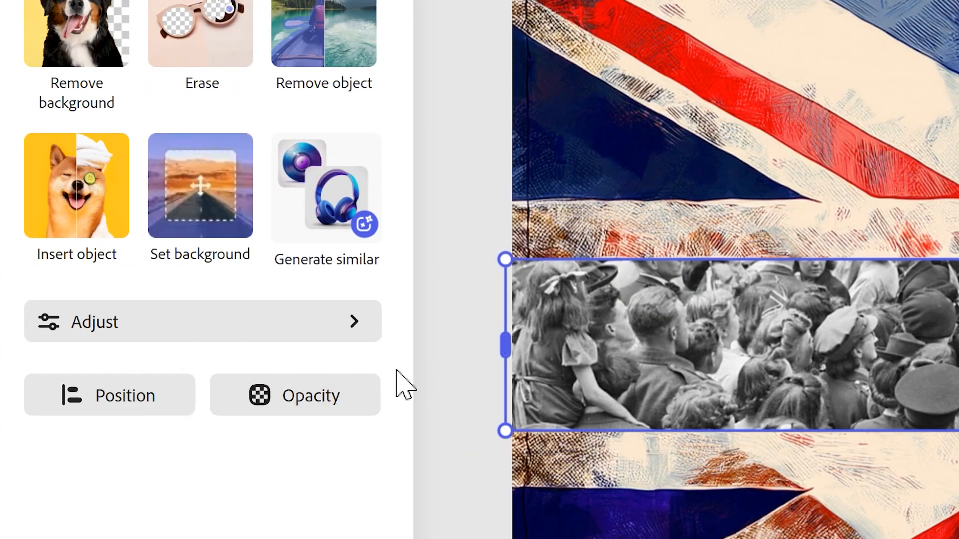
click(313, 406)
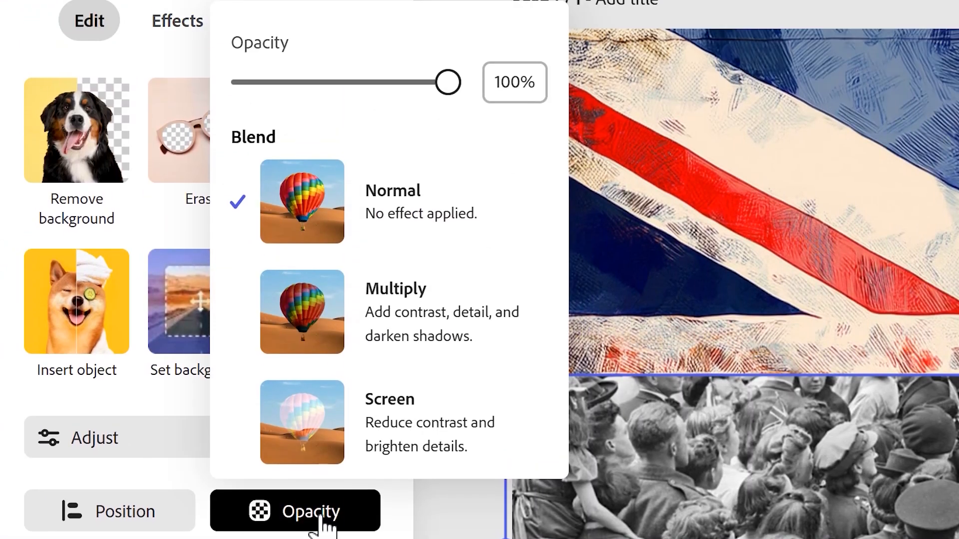
drag(450, 85, 341, 83)
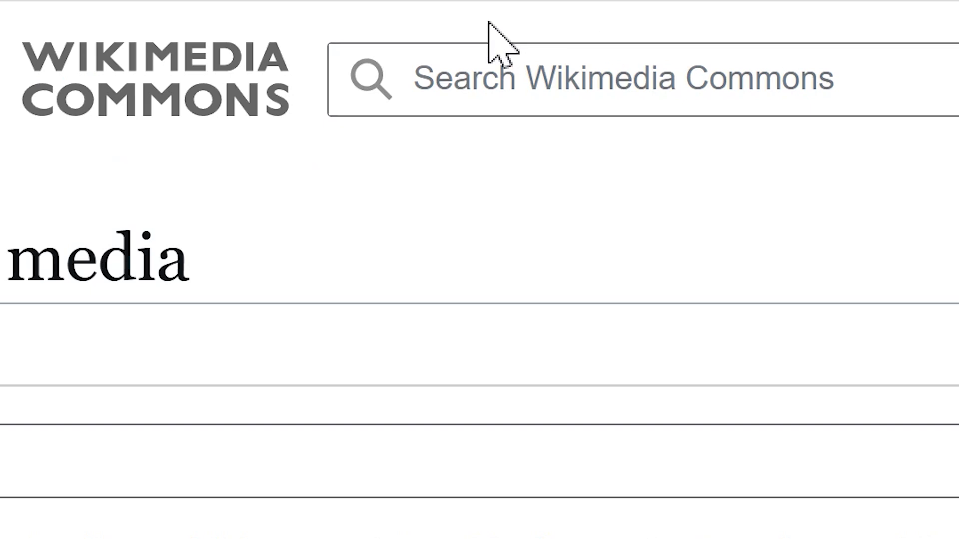
Switch to Wikimedia Commons and search for "ve day churchill".
click(539, 65)
text(ve day churchill)
key(Return)
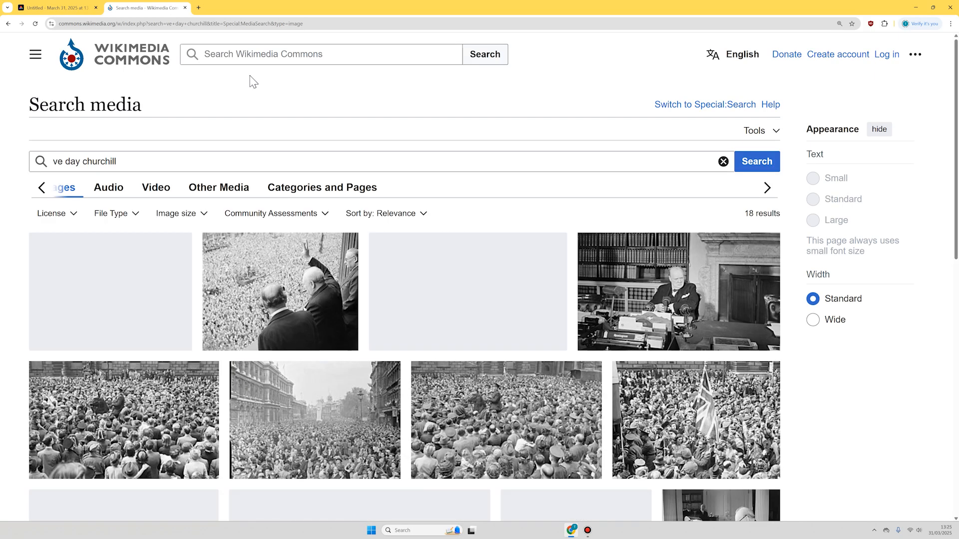
Open the file page of the photo of Winston Churchill waving to crowds in Whitehall, H41849.jpg, and copy the image.
scroll(260, 245, down, 1)
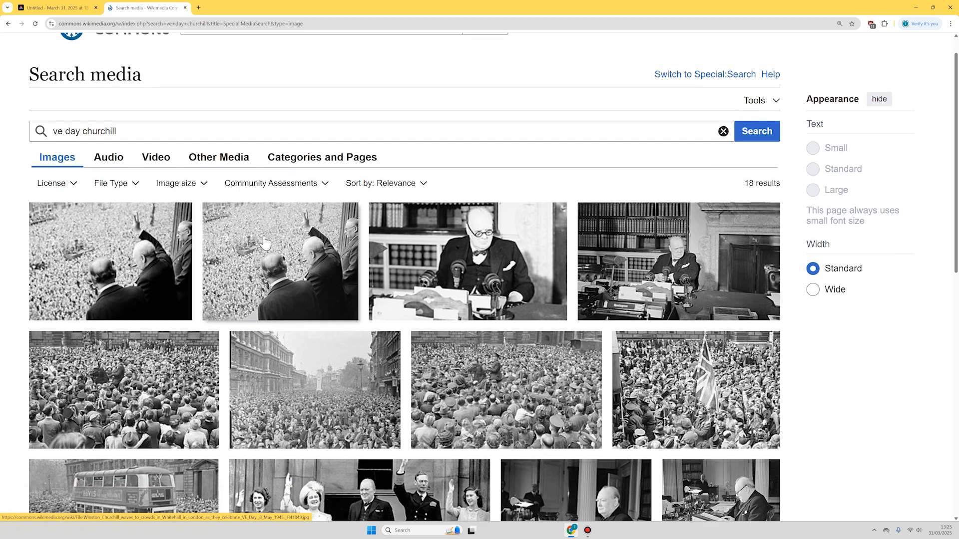
click(295, 258)
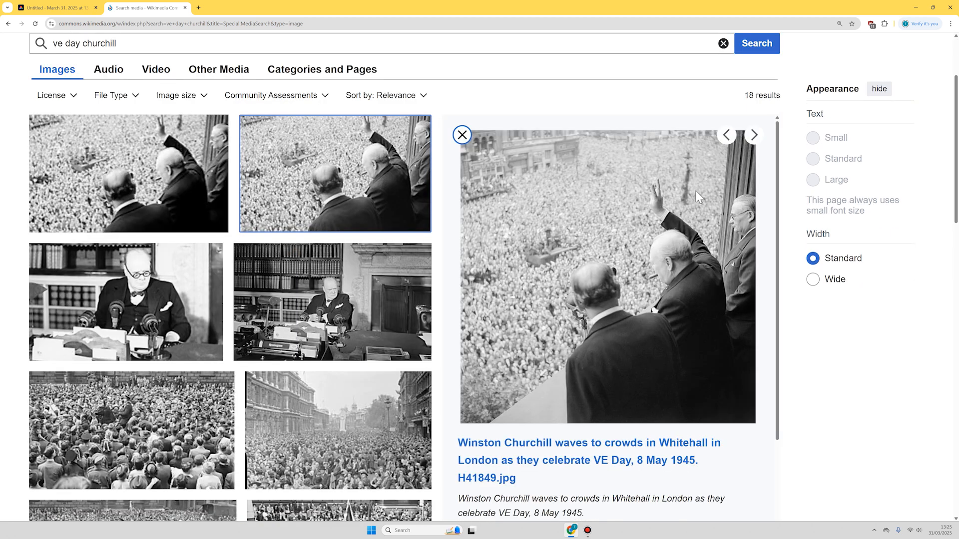
click(577, 442)
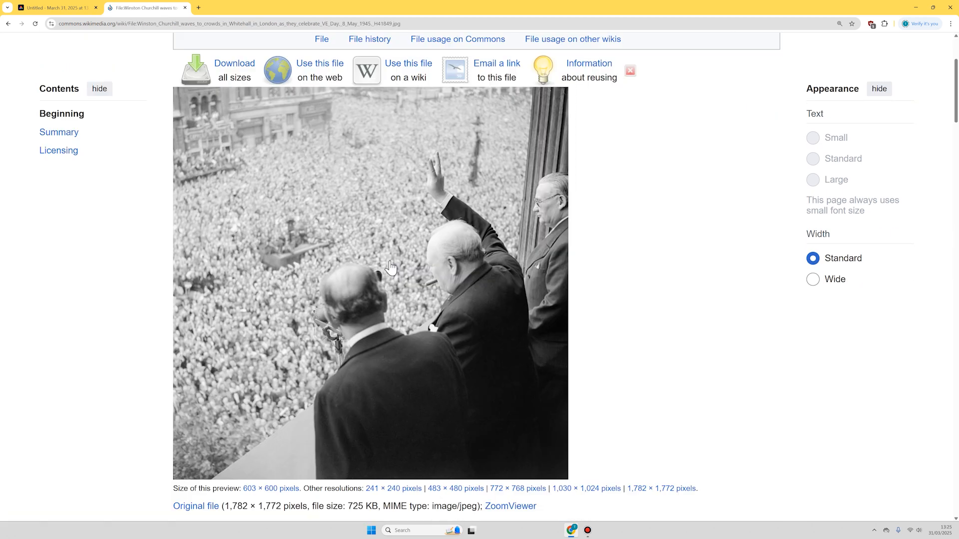
right_click(390, 263)
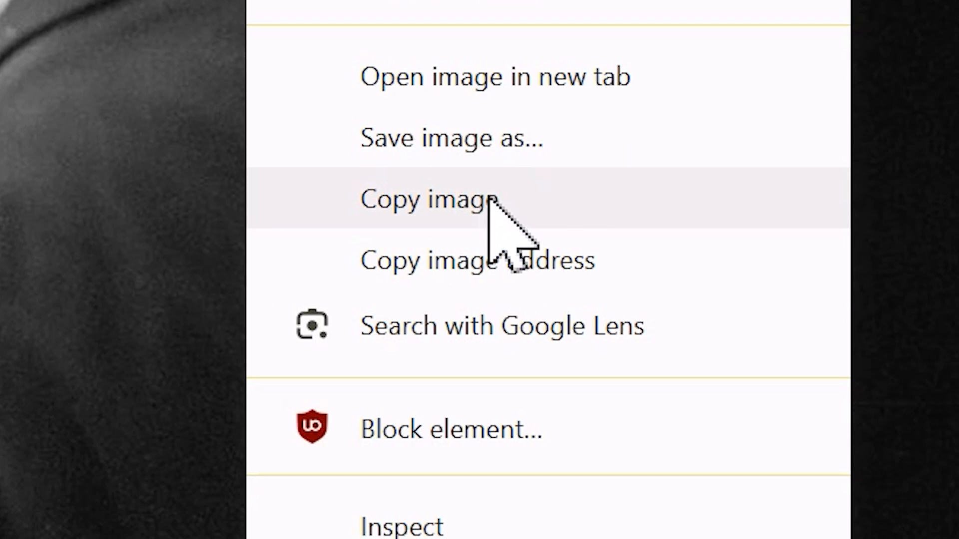
click(431, 384)
Switch back to Adobe Express, paste the Churchill photo onto the flag page and remove its background.
click(38, 8)
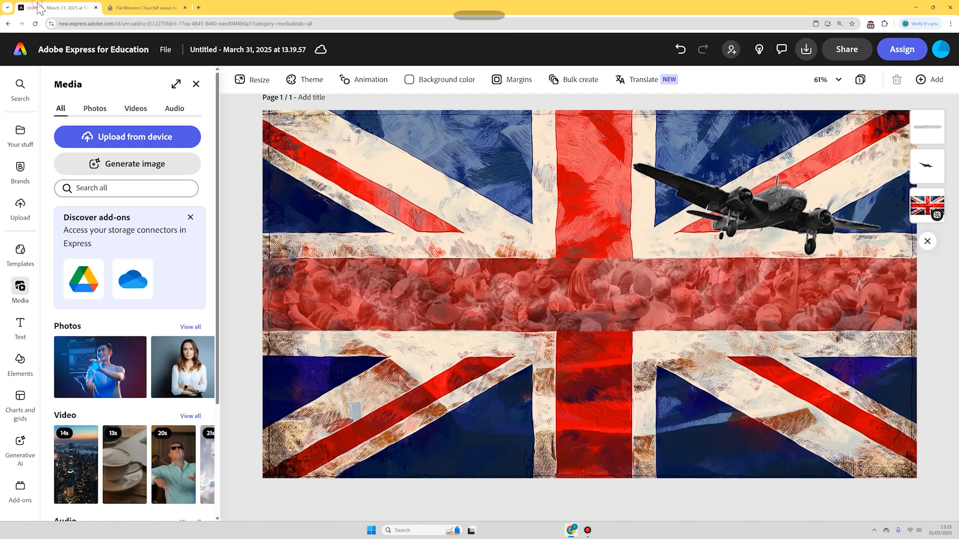
right_click(450, 215)
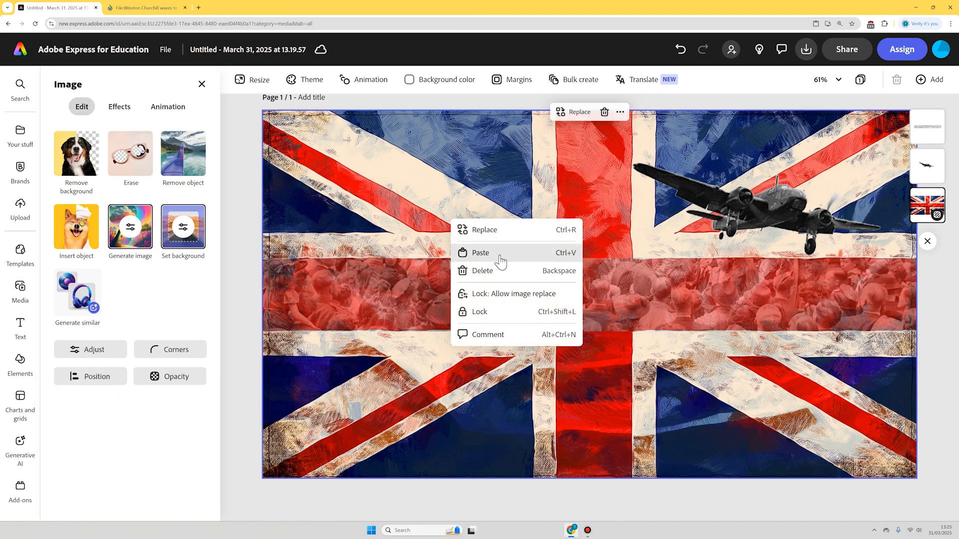
click(492, 252)
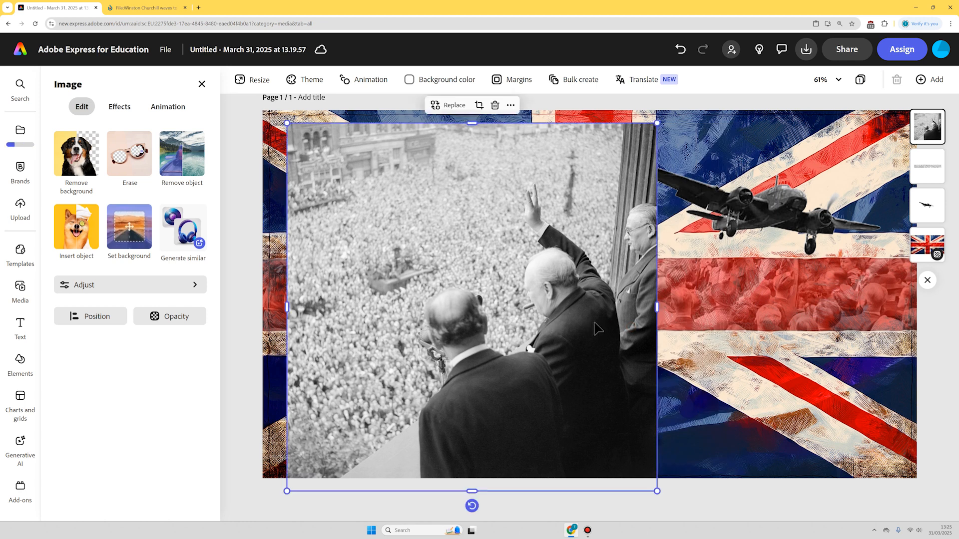
click(68, 161)
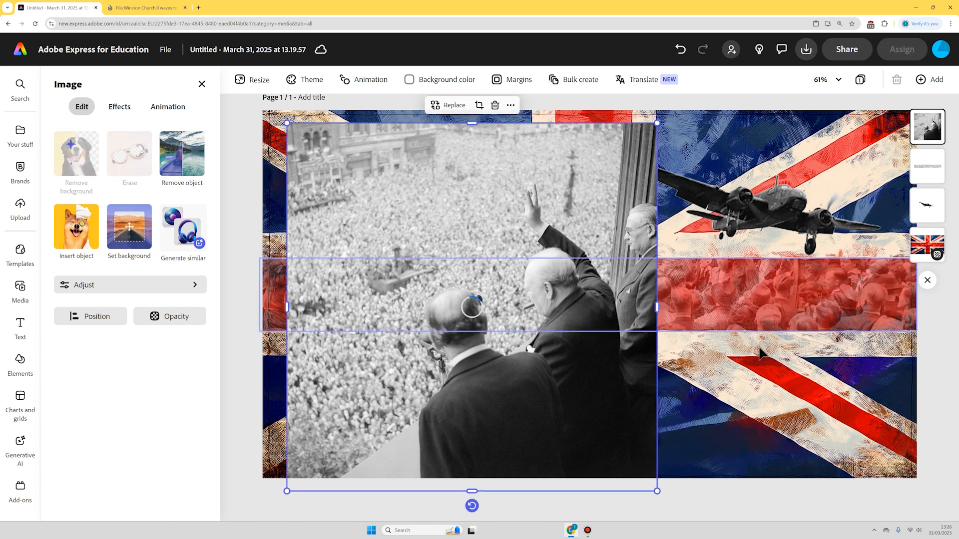
Move the Churchill cut-out to the lower left of the flag page.
drag(586, 411, 469, 406)
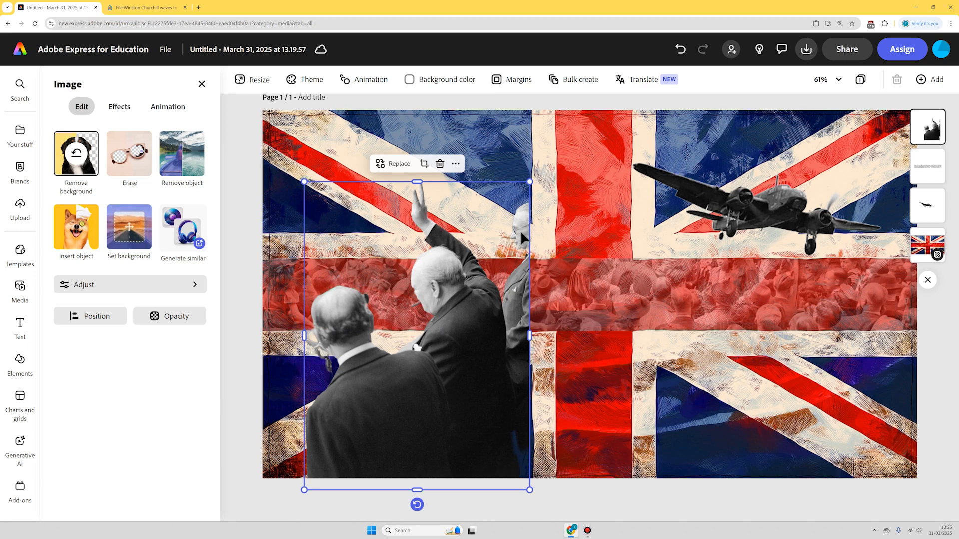
drag(465, 334, 453, 338)
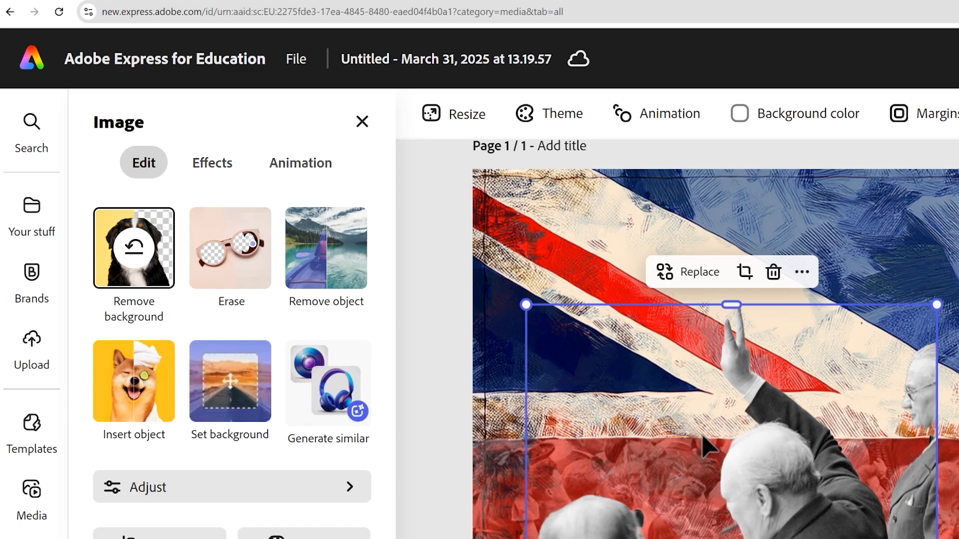
mouse_move(679, 537)
mouse_down()
mouse_move(740, 519)
mouse_move(673, 531)
mouse_move(669, 497)
mouse_move(654, 518)
mouse_up()
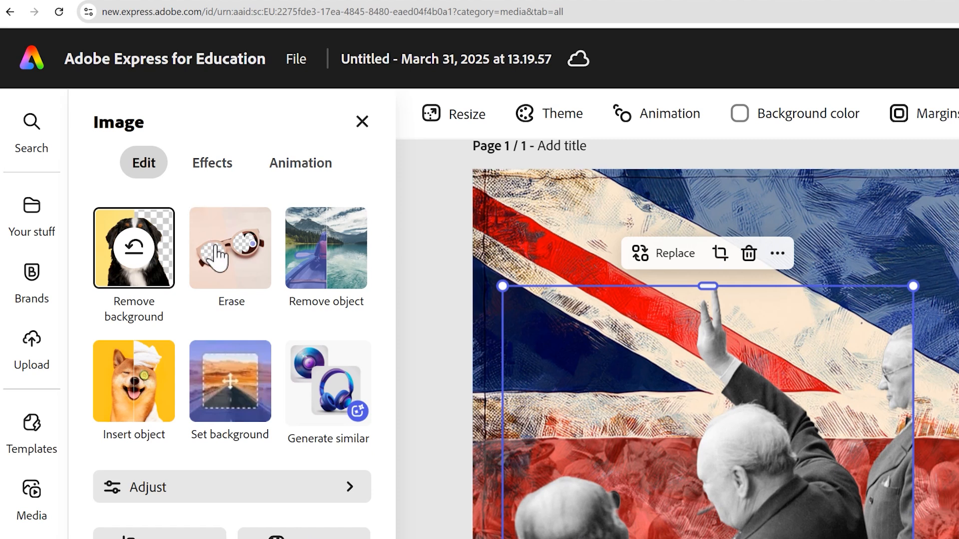
Erase the third man behind Churchill from the cut-out, using the Circle brush at size 40, and apply the erasure.
click(217, 254)
drag(894, 396, 908, 531)
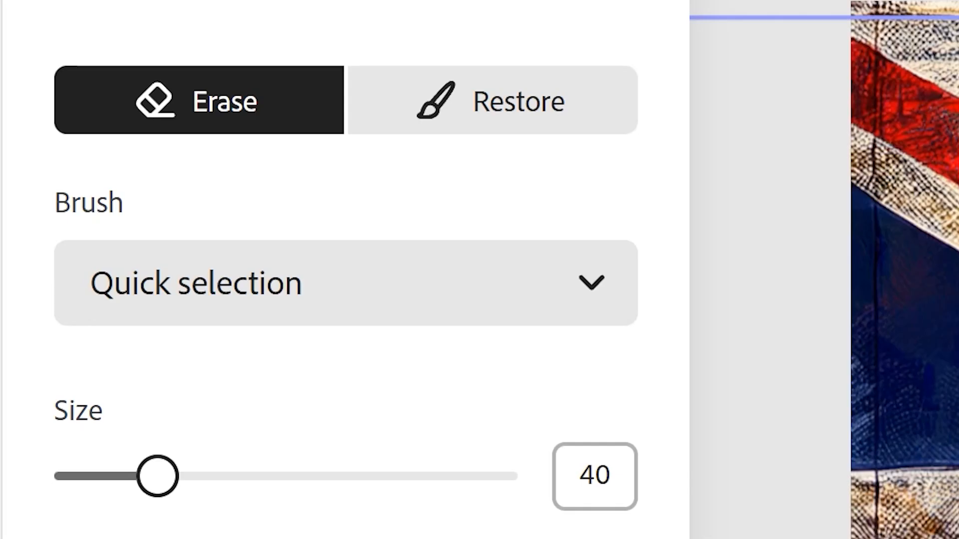
click(308, 314)
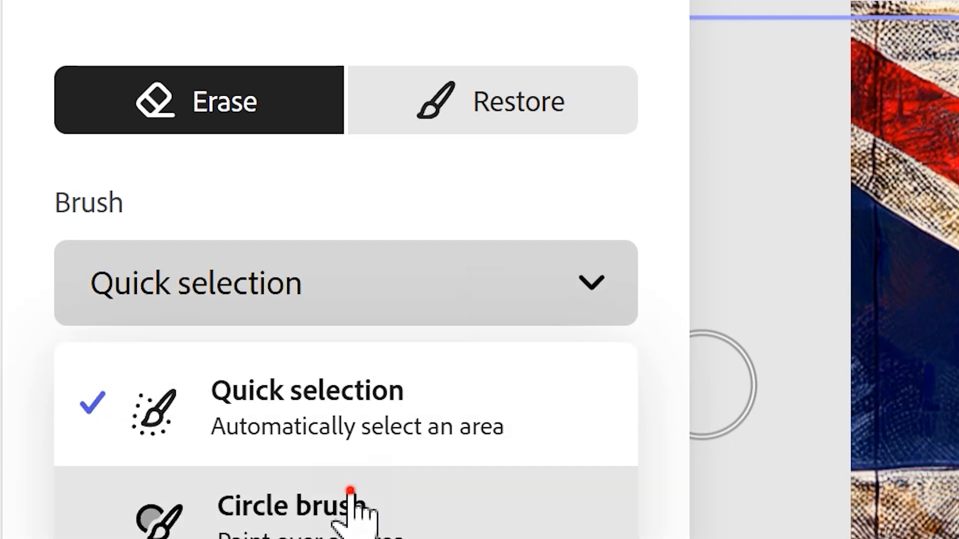
click(353, 510)
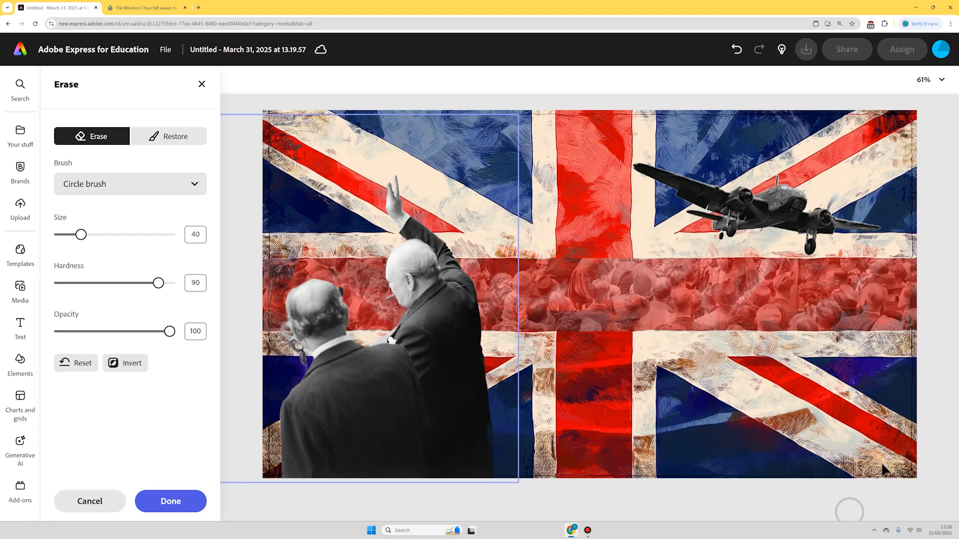
click(180, 502)
Scale down the Churchill cut-out and place it along the page's bottom edge, just left of the vertical red bar.
drag(493, 173, 452, 208)
drag(357, 357, 418, 359)
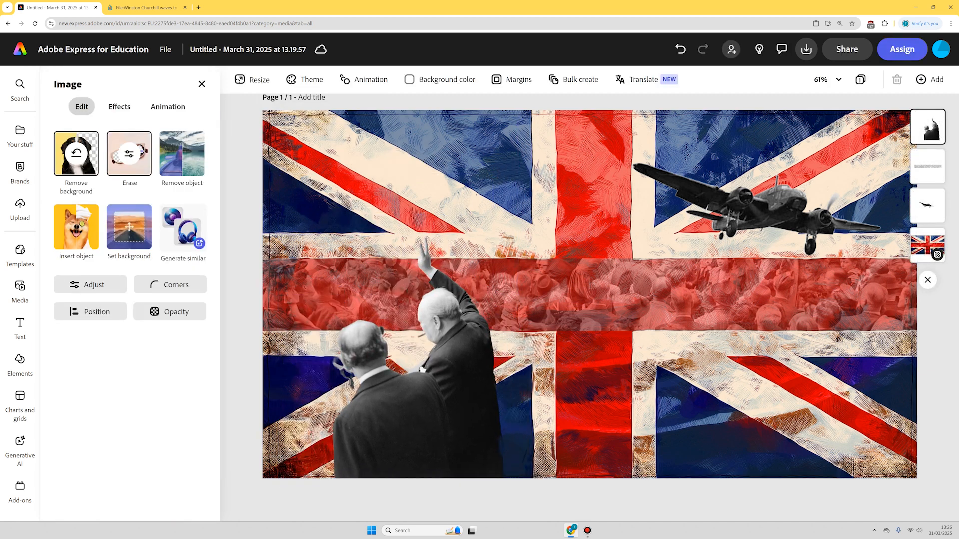
click(241, 372)
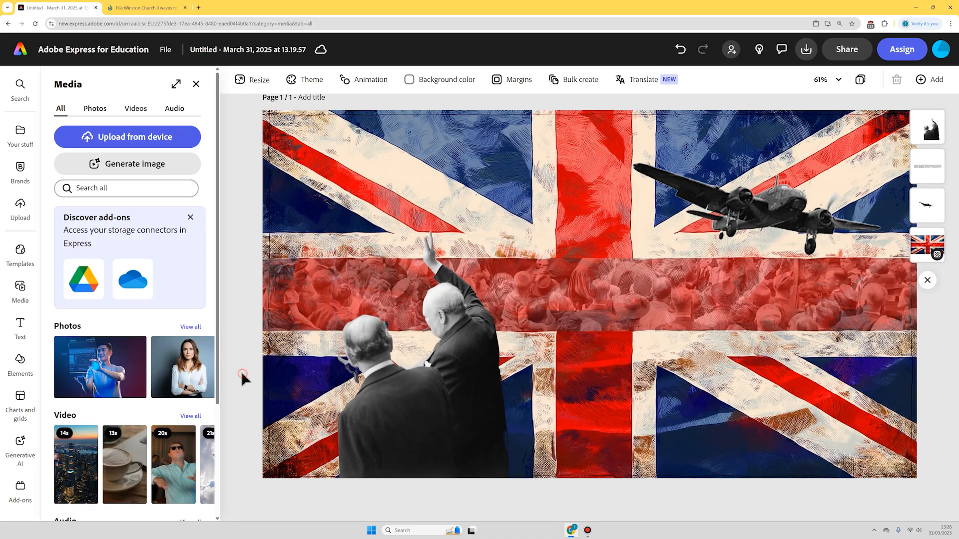
Add the texts "VE DAY", "1945", "2025" and "80" around the flag's centre and resize "VE DAY" to size 105.
click(16, 326)
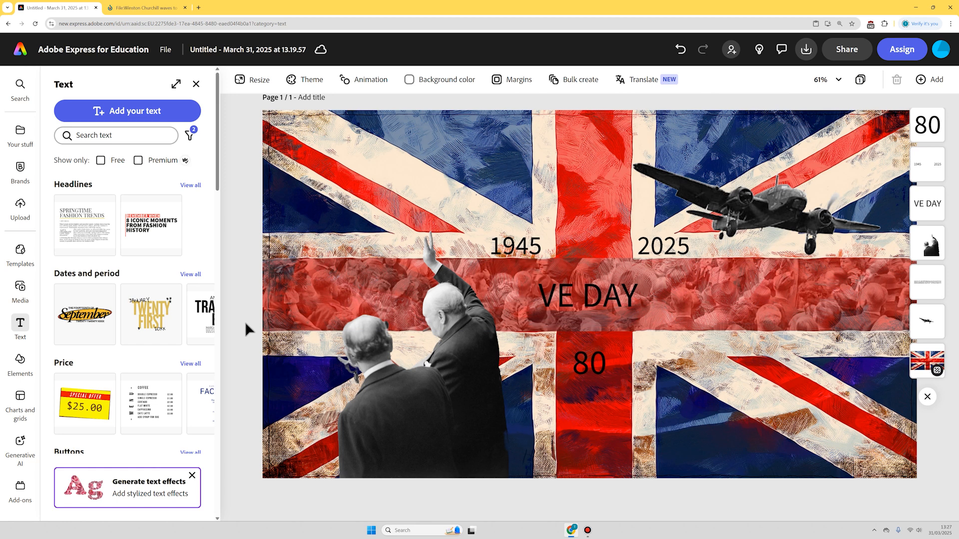
click(613, 305)
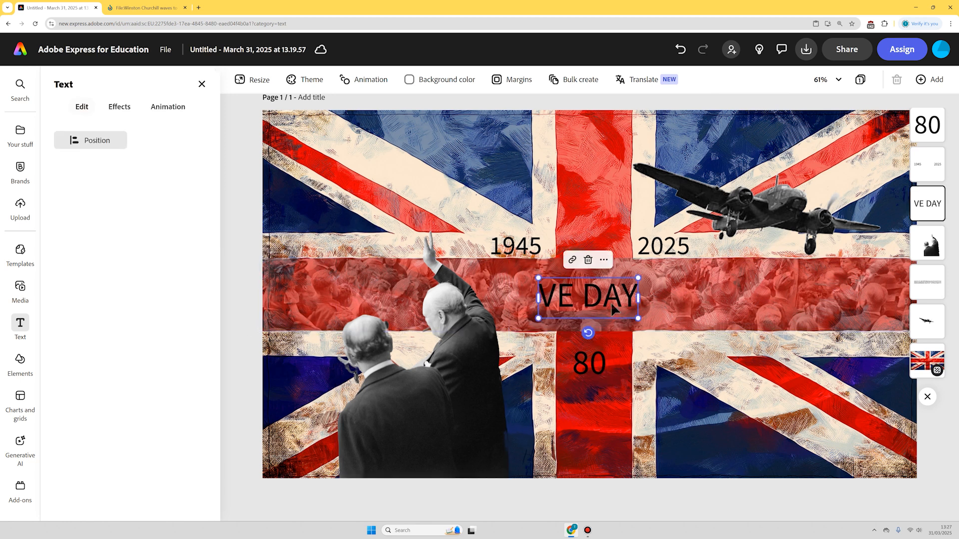
drag(637, 277, 626, 294)
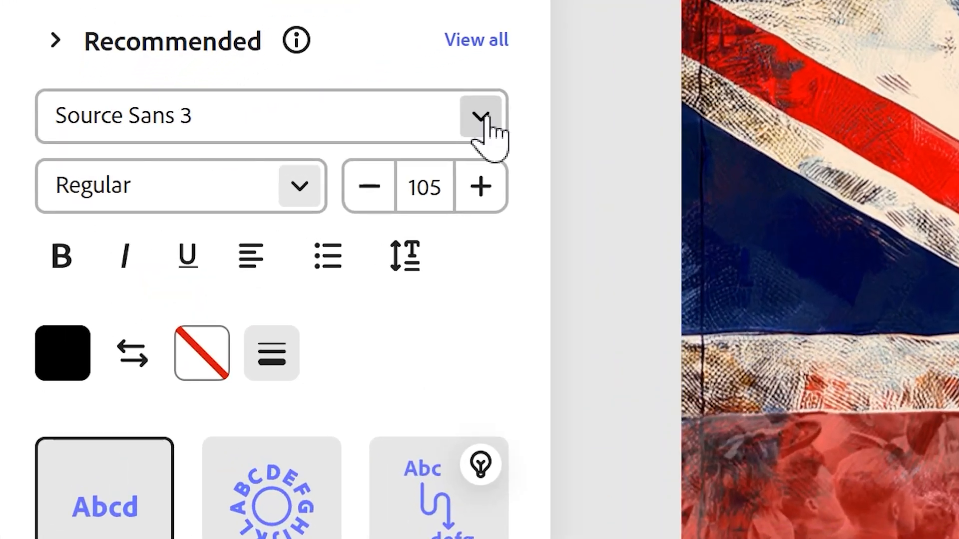
Set the "VE DAY" font to Alfarn 2 Regular and reposition the text at the centre of the flag's horizontal red bar.
click(197, 163)
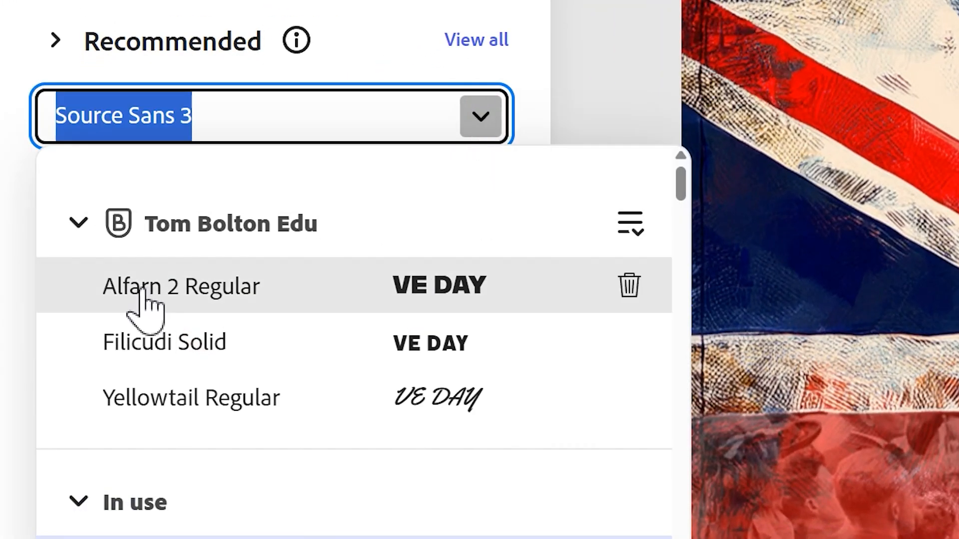
click(265, 287)
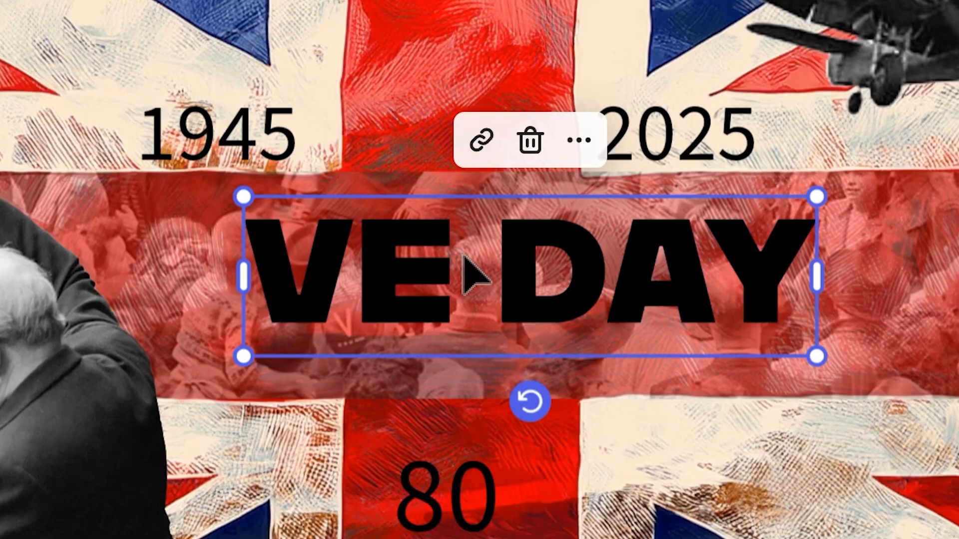
drag(528, 300, 477, 292)
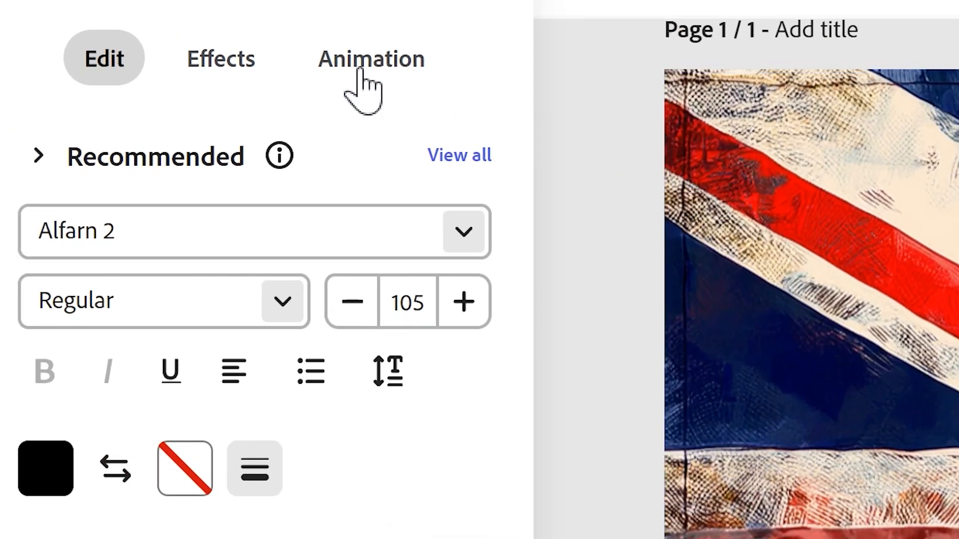
Apply the Smooth shadow effect to the "VE DAY" text and give the shadow a custom blue colour.
click(218, 42)
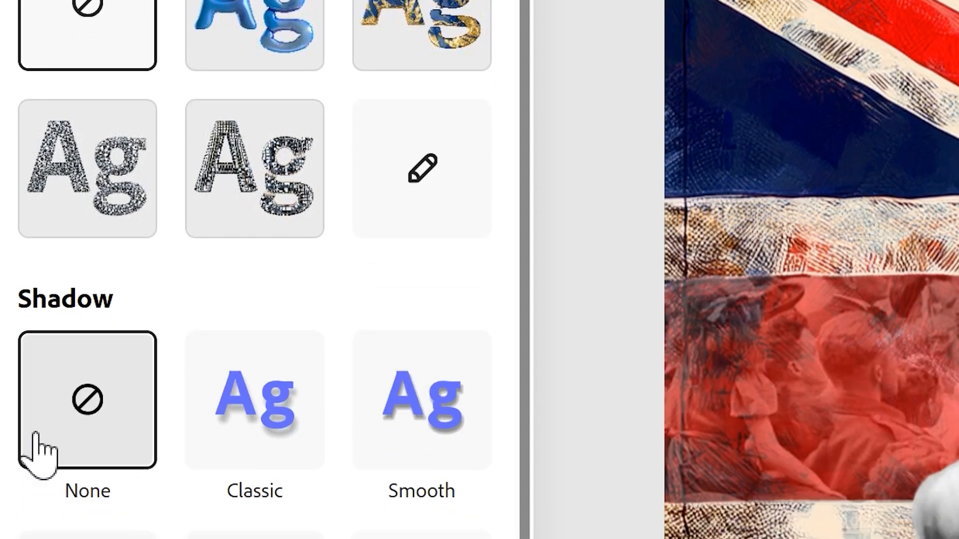
click(447, 412)
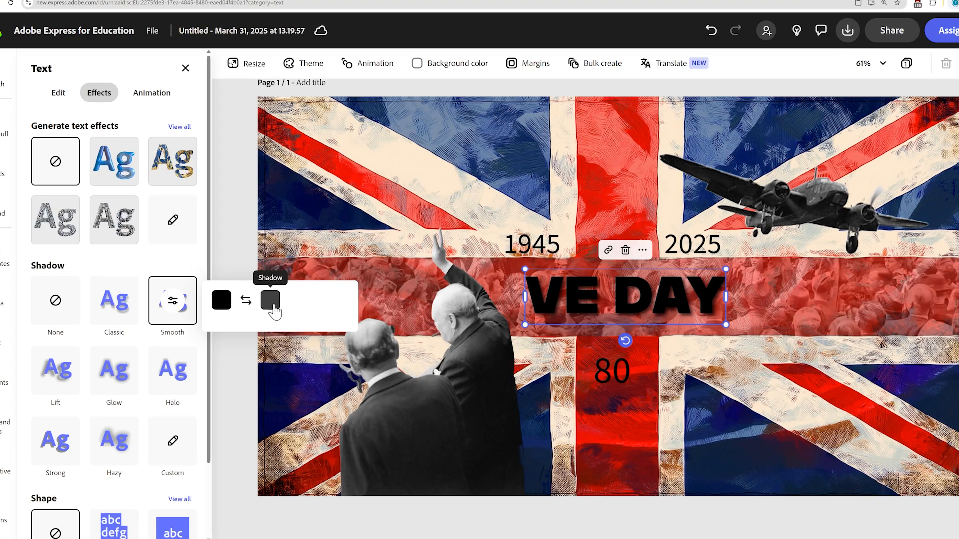
click(270, 301)
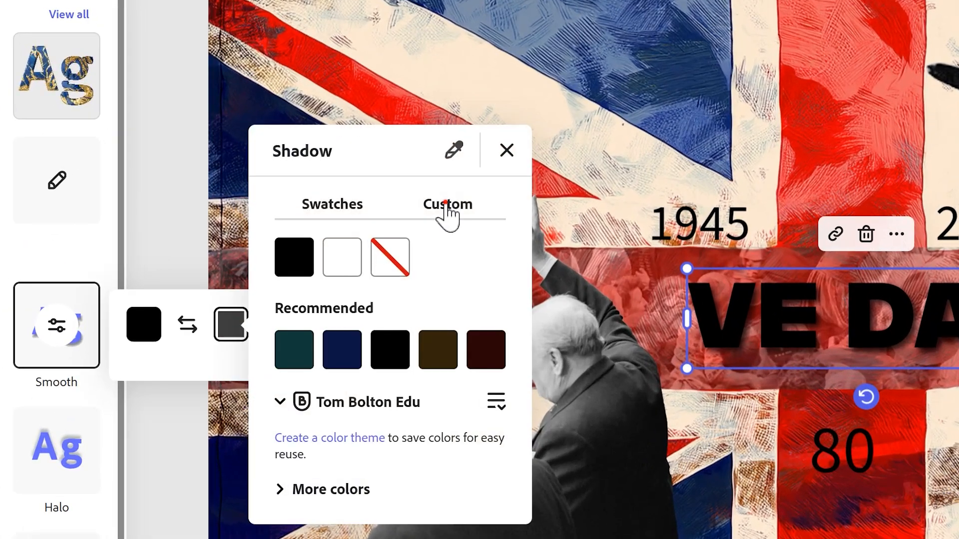
click(445, 204)
drag(392, 223, 428, 227)
drag(402, 315, 457, 278)
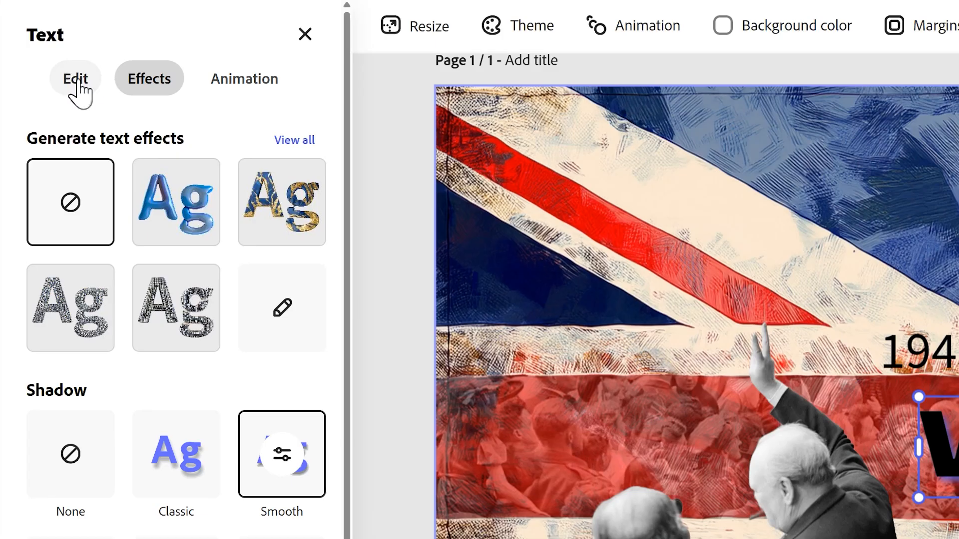
Change the fill colour of the "VE DAY" text to the white swatch and close the colour picker.
click(79, 107)
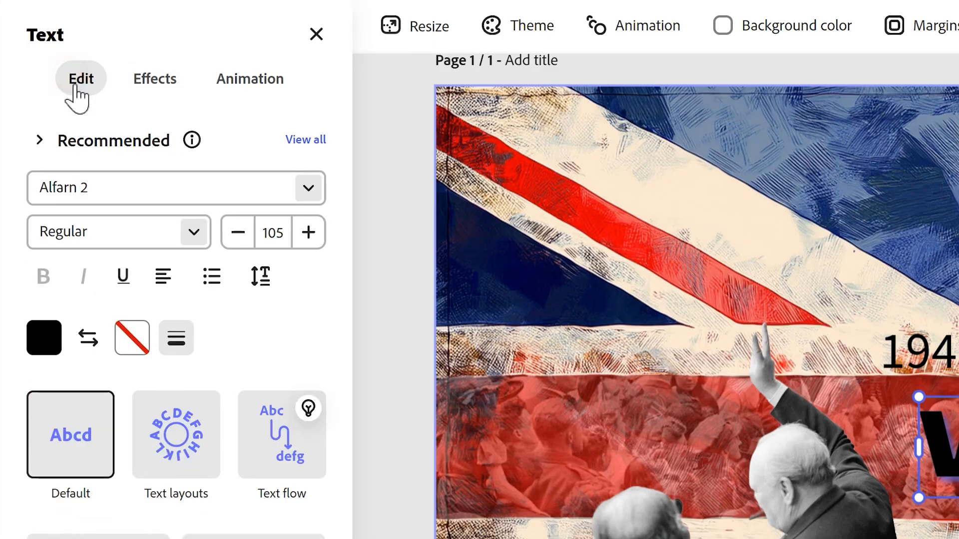
click(47, 351)
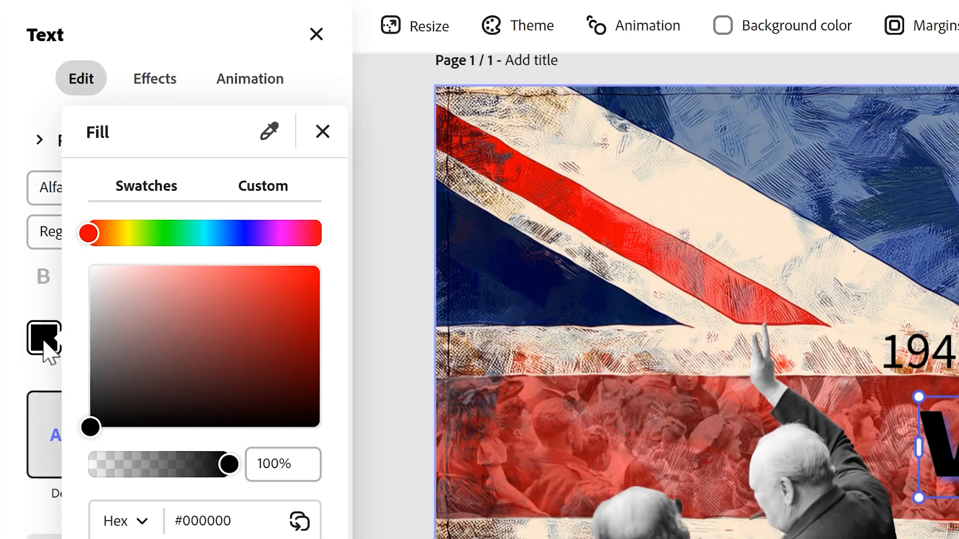
click(156, 181)
click(149, 270)
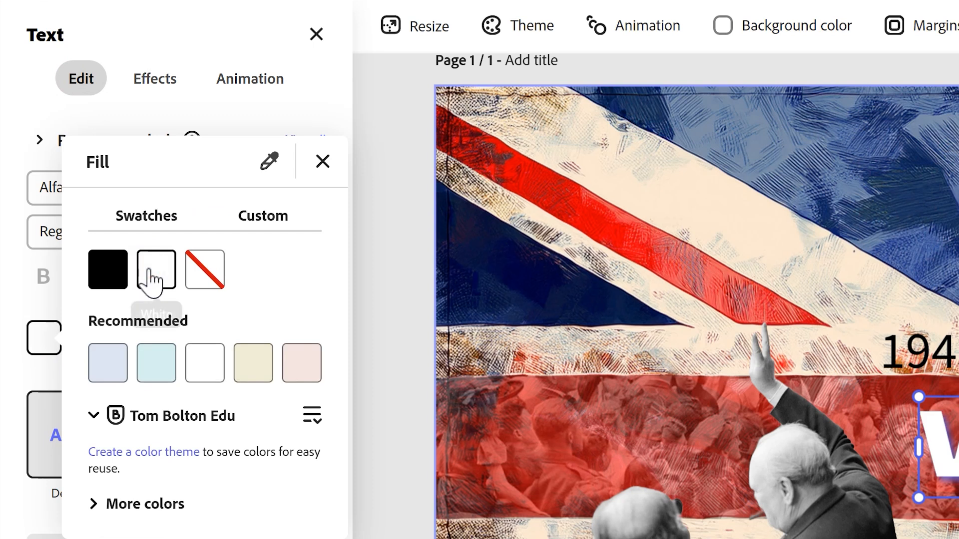
click(323, 161)
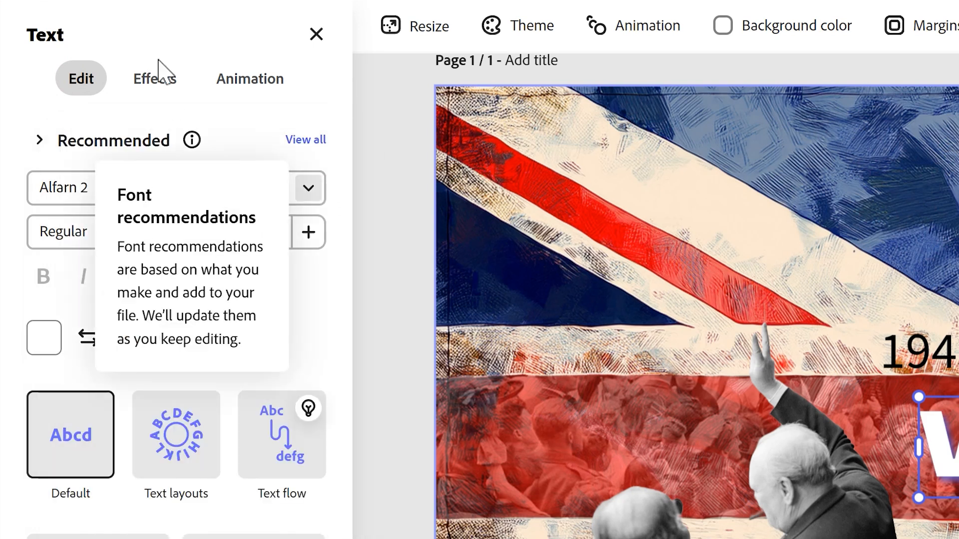
Add an outline to the "VE DAY" text and give it a custom red colour.
click(134, 335)
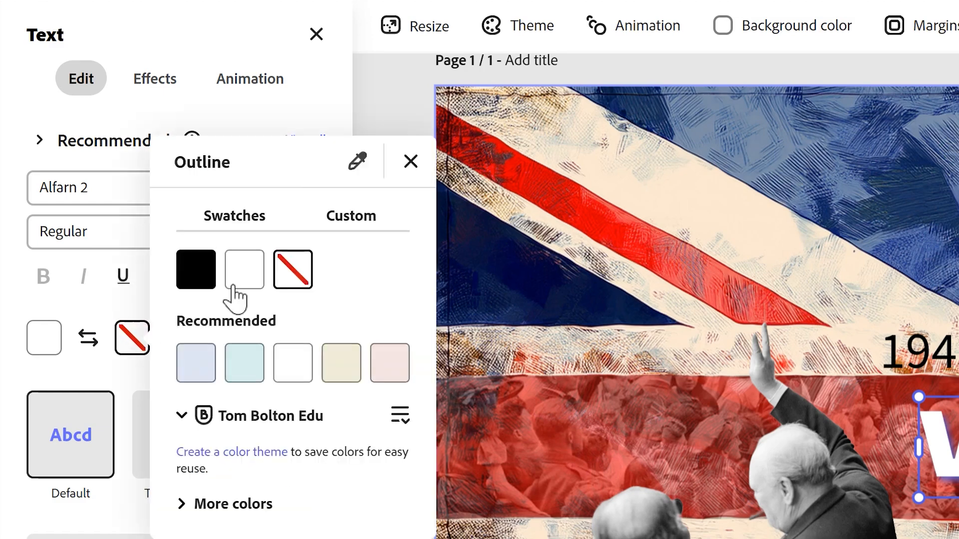
click(347, 215)
drag(243, 269, 352, 296)
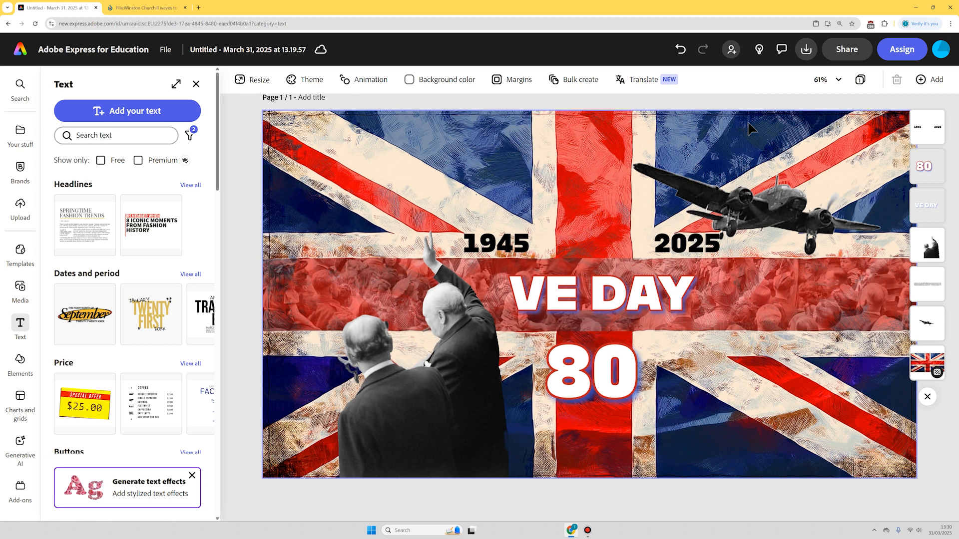
Search the elements library for "laurel" and show all matching design assets.
click(19, 362)
click(144, 141)
text(laurel)
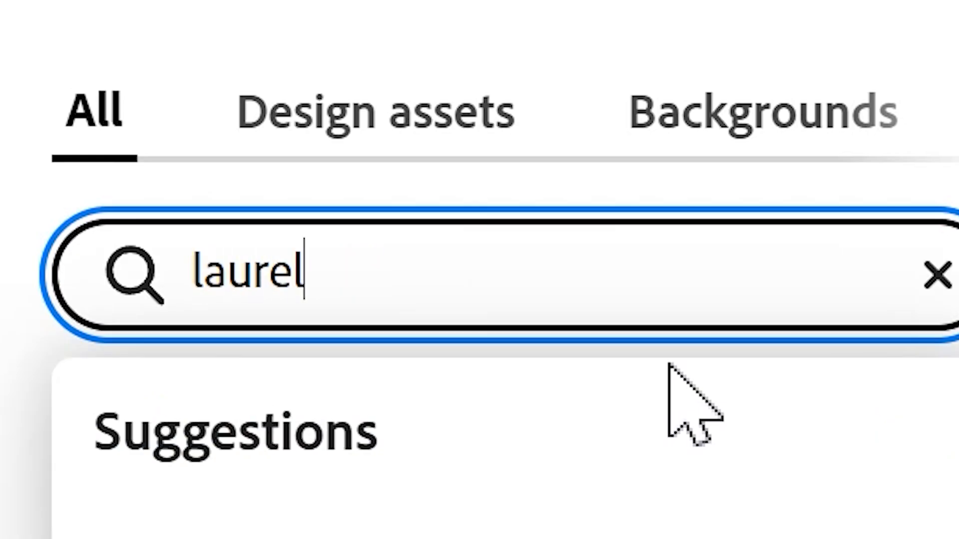
key(Return)
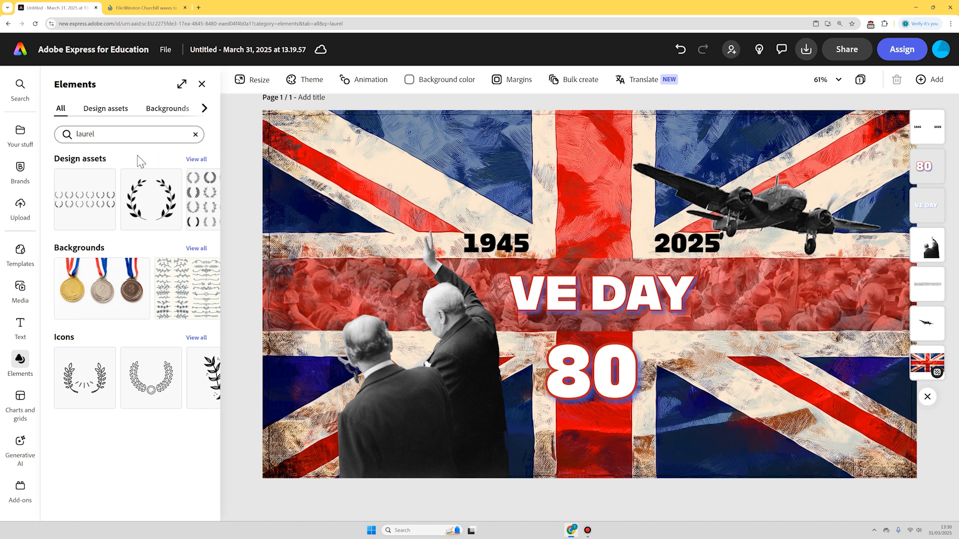
click(190, 161)
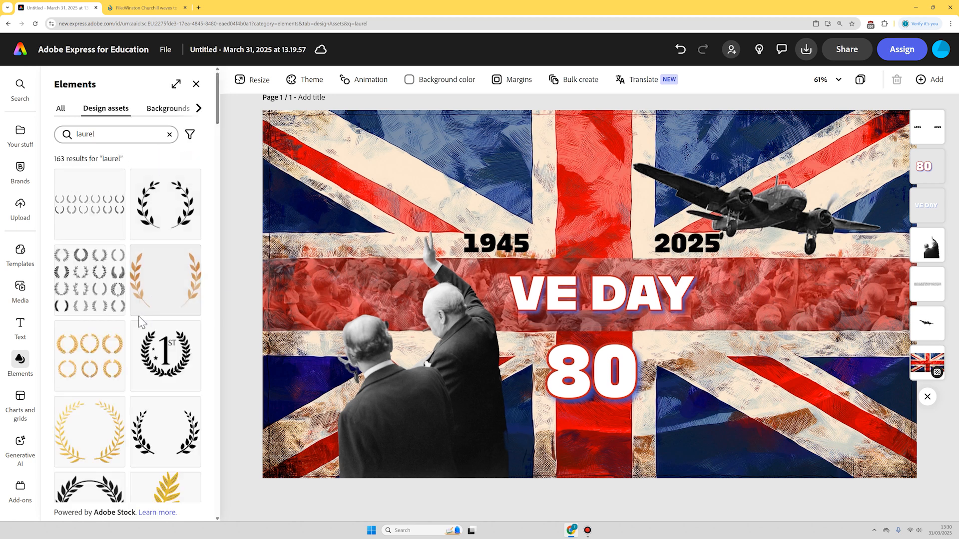
Browse the laurel design assets and add an open gold laurel wreath to the page.
scroll(137, 300, down, 3)
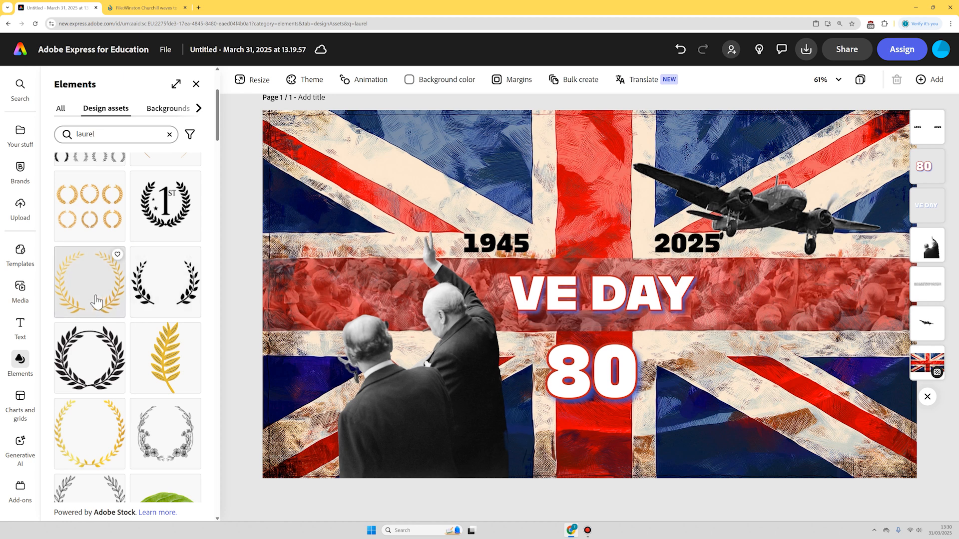
scroll(107, 303, down, 10)
scroll(106, 303, down, 3)
scroll(106, 305, up, 8)
click(90, 202)
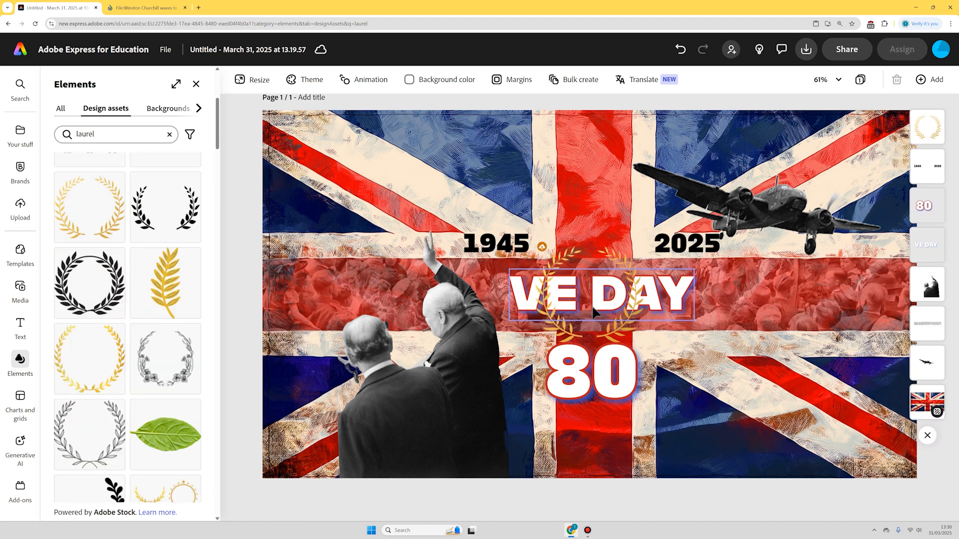
Enlarge the gold laurel wreath, centre it around the "80" and move its layer directly beneath the "80" text.
drag(620, 353, 627, 431)
drag(655, 322, 674, 302)
drag(647, 396, 634, 408)
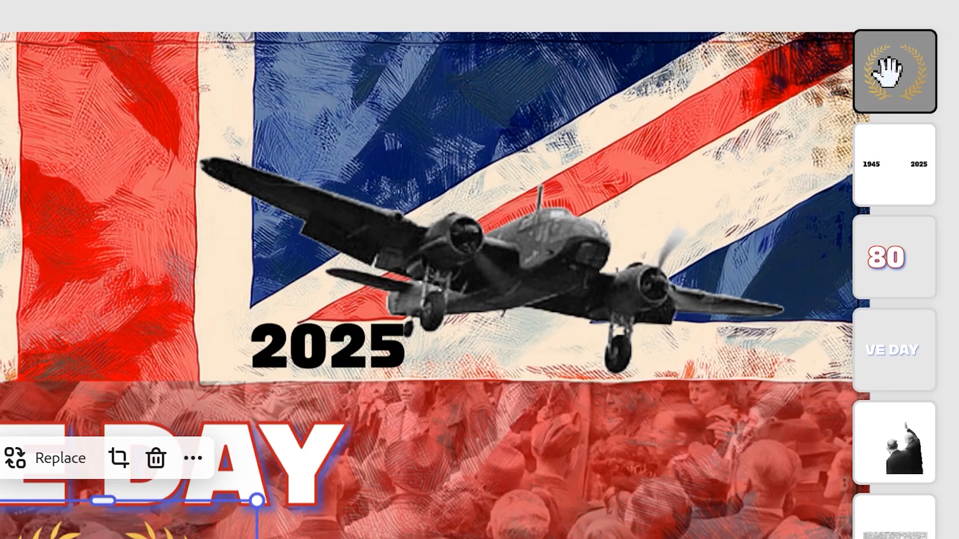
drag(893, 70, 886, 255)
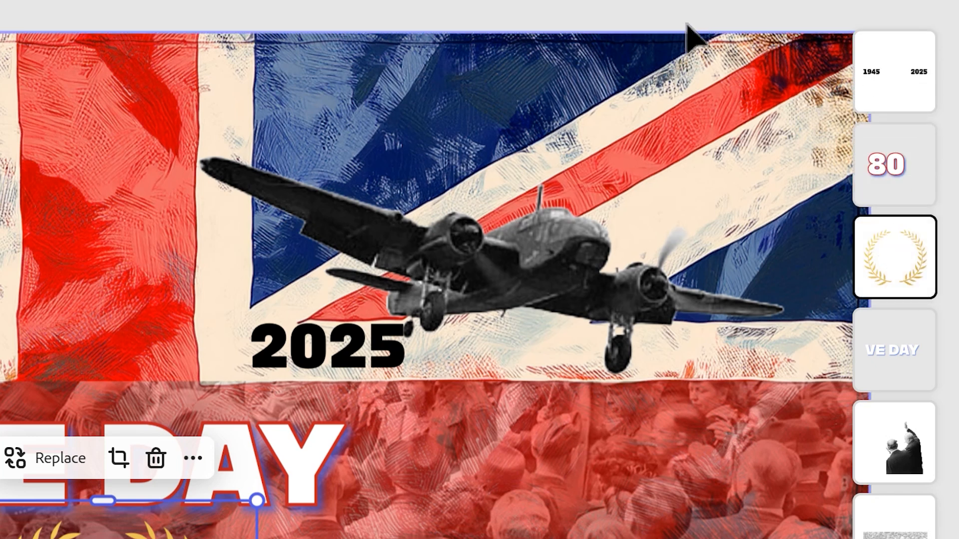